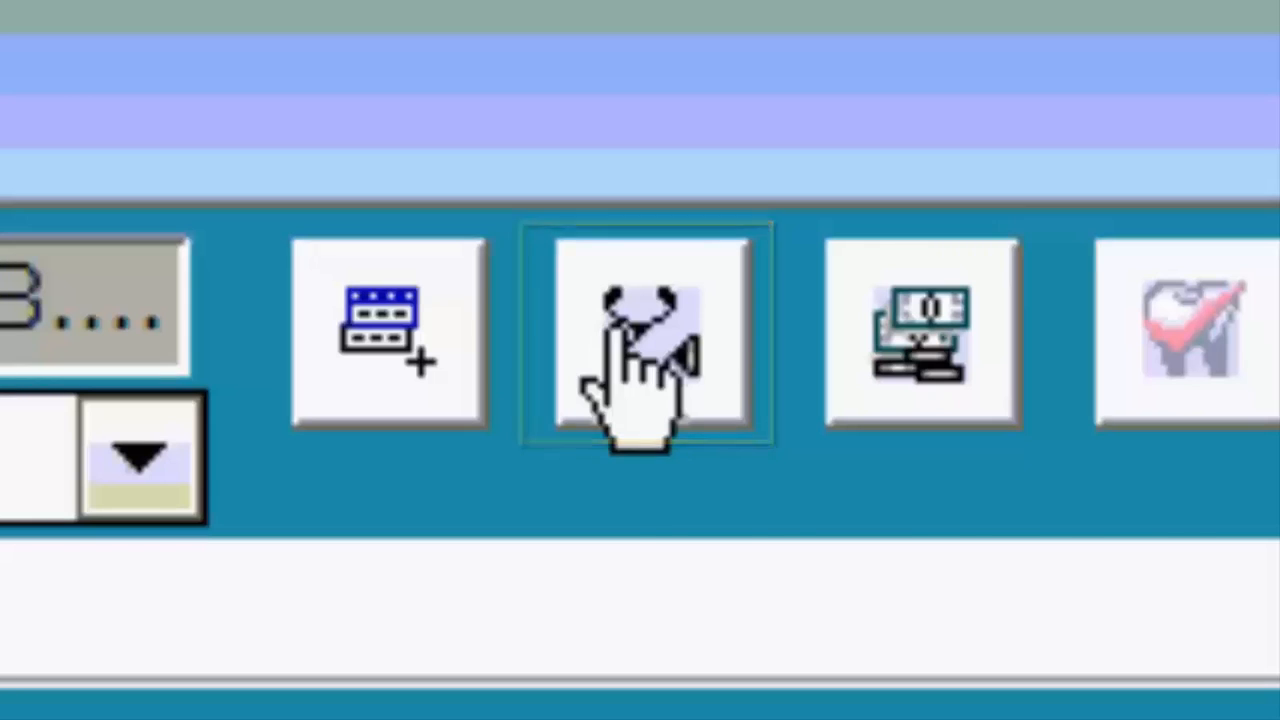
# Open a blank Patient's Visit Form from the stethoscope toolbar button.
pyautogui.click(645, 305)
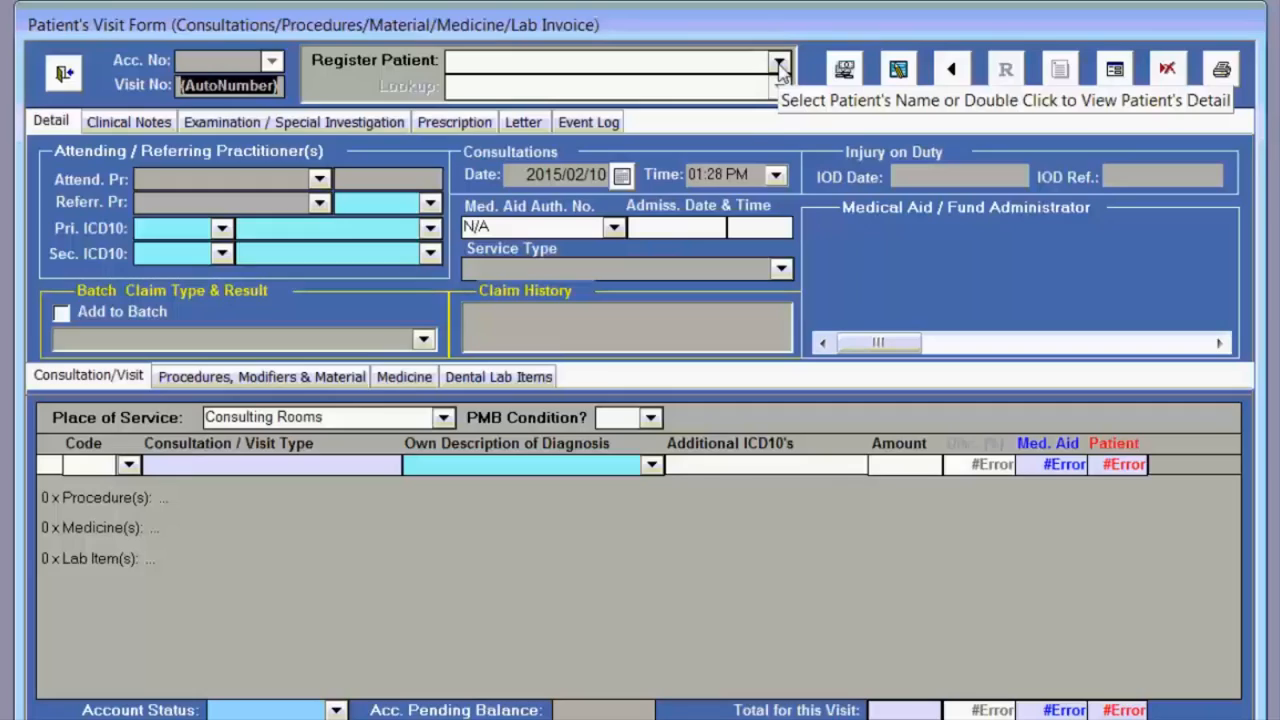
# Load the first registered patient's visit from the Register Patient list.
pyautogui.click(778, 64)
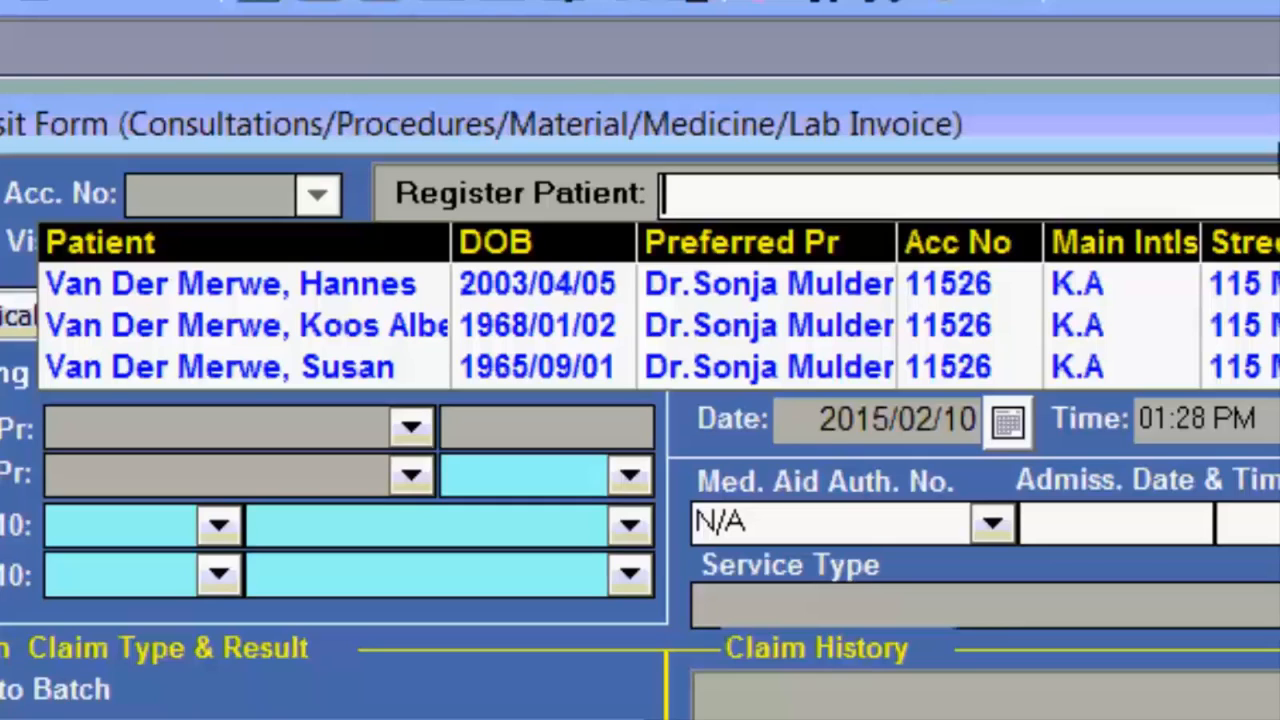
pyautogui.click(230, 284)
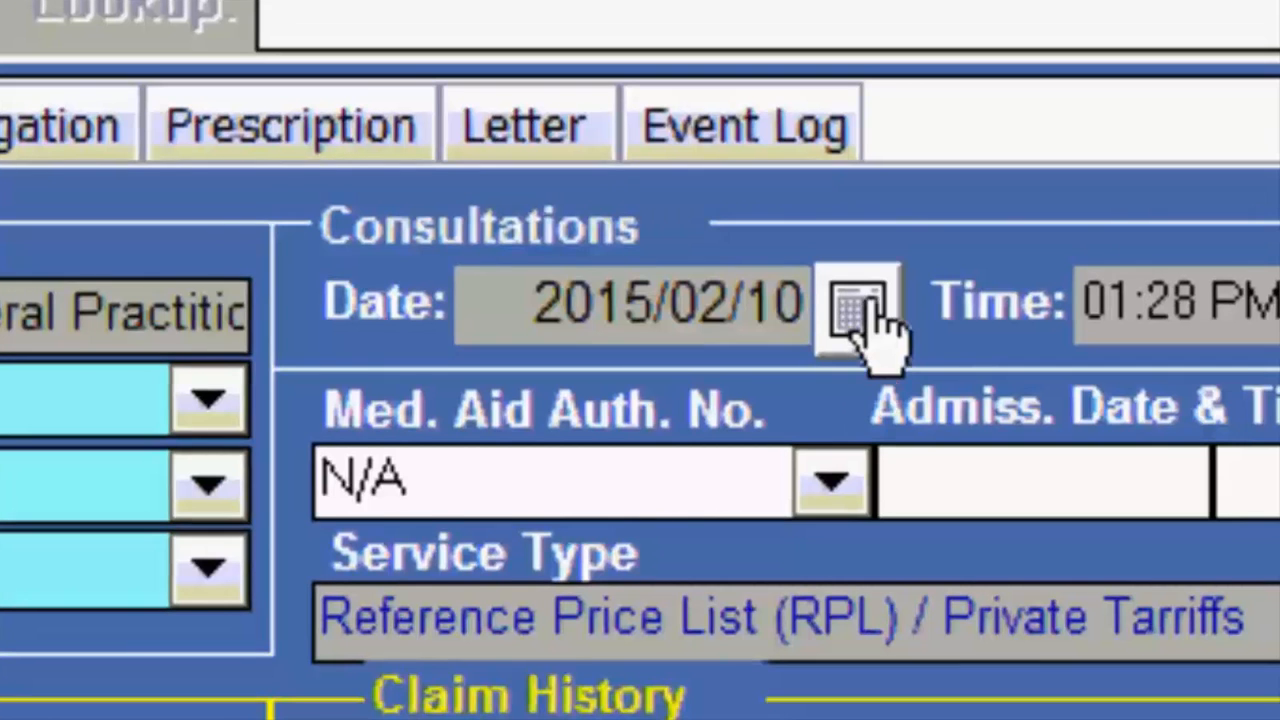
# Pick 2015/02/06 as the consultation date from the calendar.
pyautogui.click(862, 318)
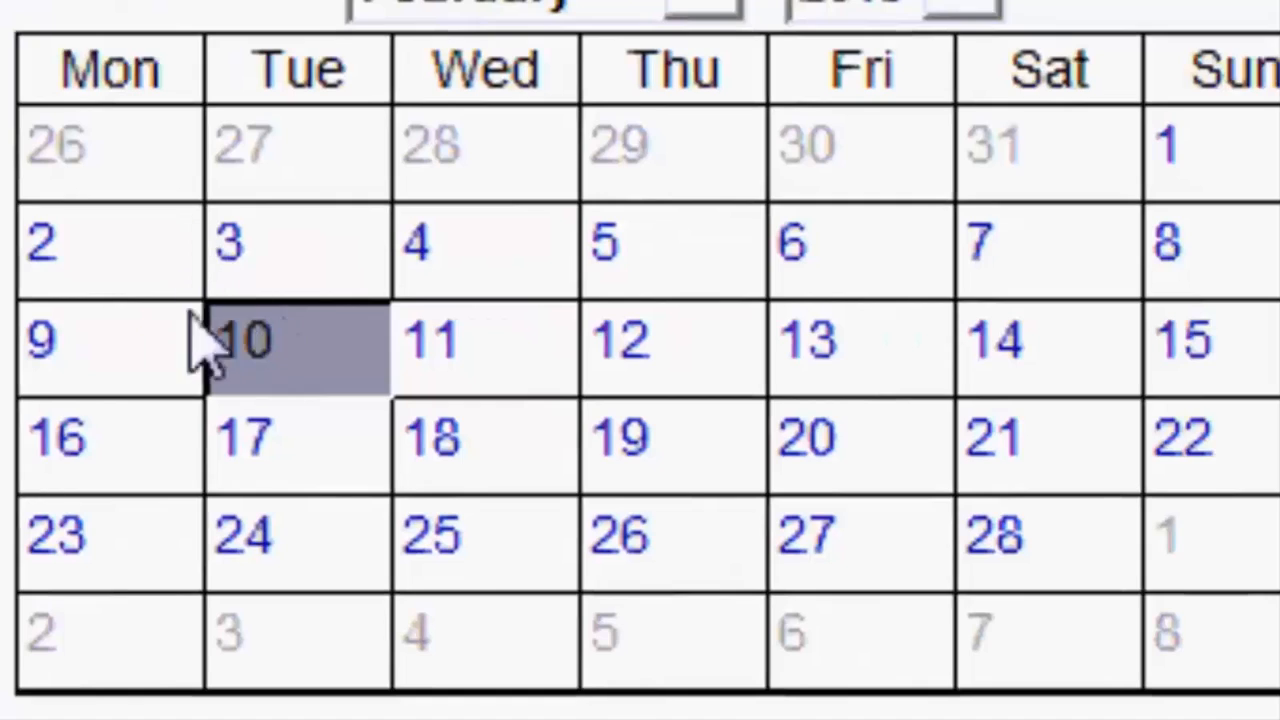
pyautogui.click(425, 385)
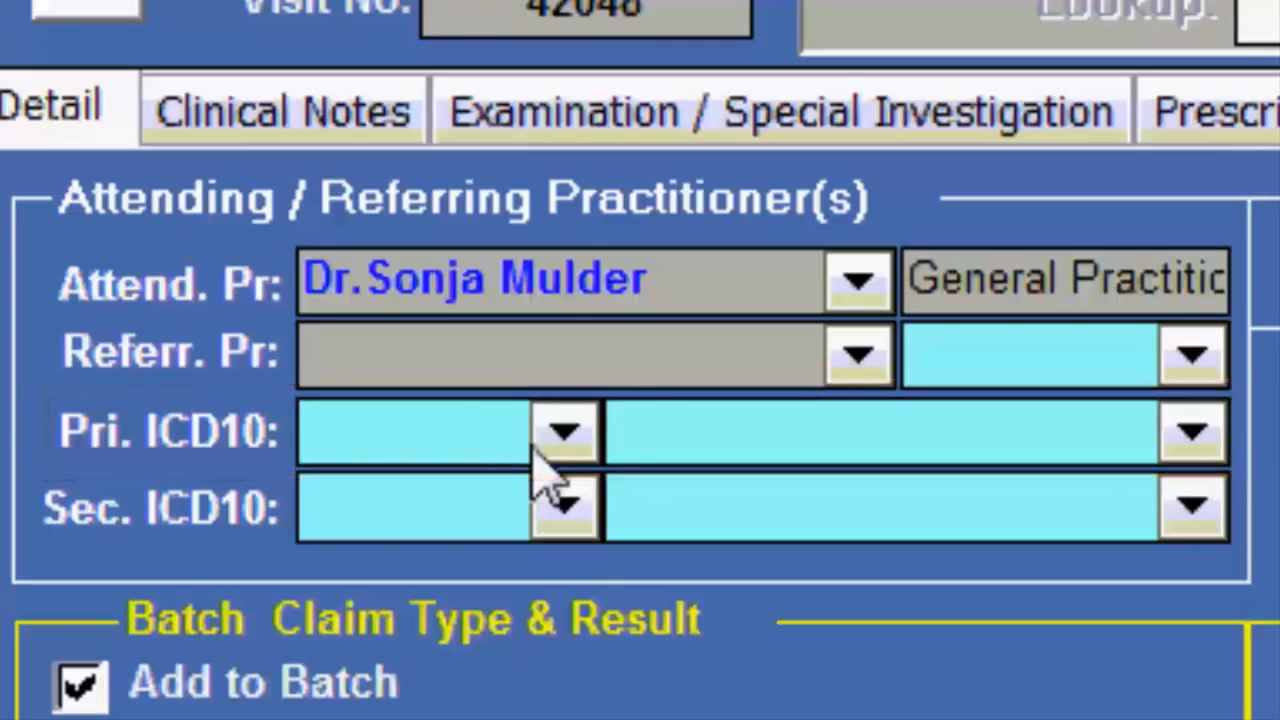
# Set the primary ICD10 diagnosis to J32.1 Chronic frontal sinusitis via a 'sinusi' search.
pyautogui.click(556, 432)
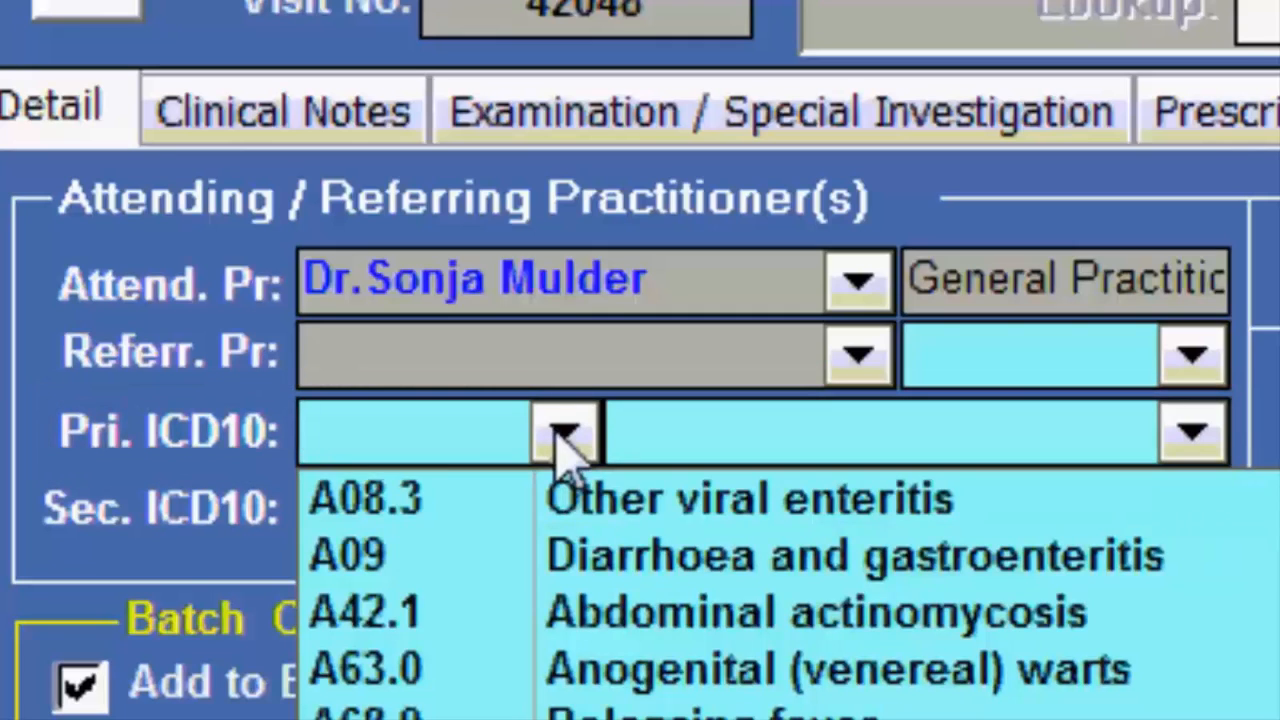
pyautogui.press('Tab')
pyautogui.doubleClick(476, 434)
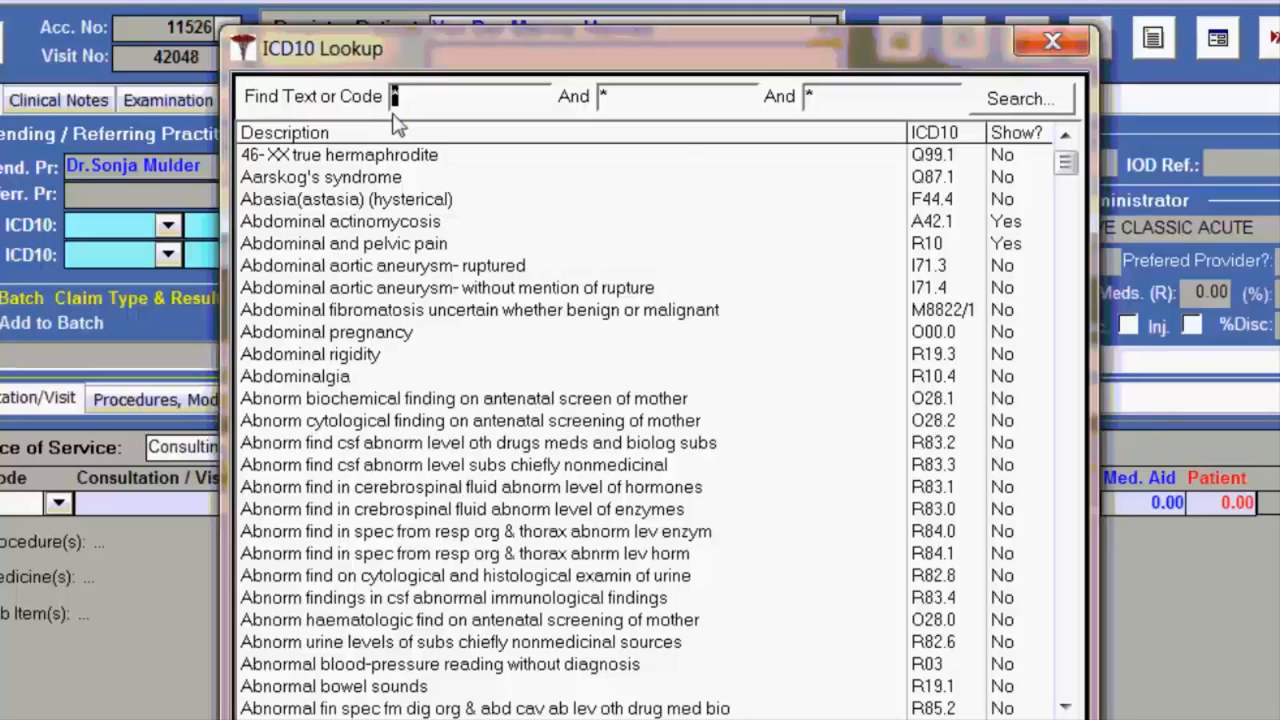
pyautogui.write('sinusi')
pyautogui.press('Return')
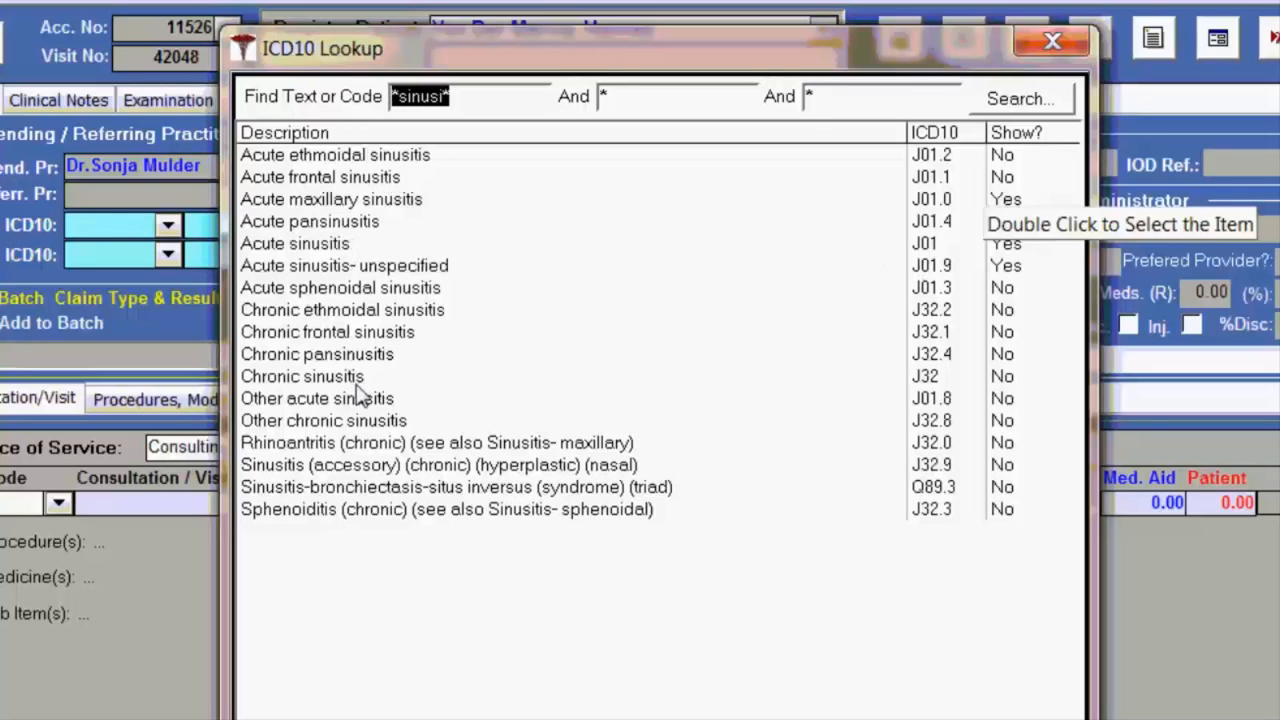
pyautogui.doubleClick(327, 331)
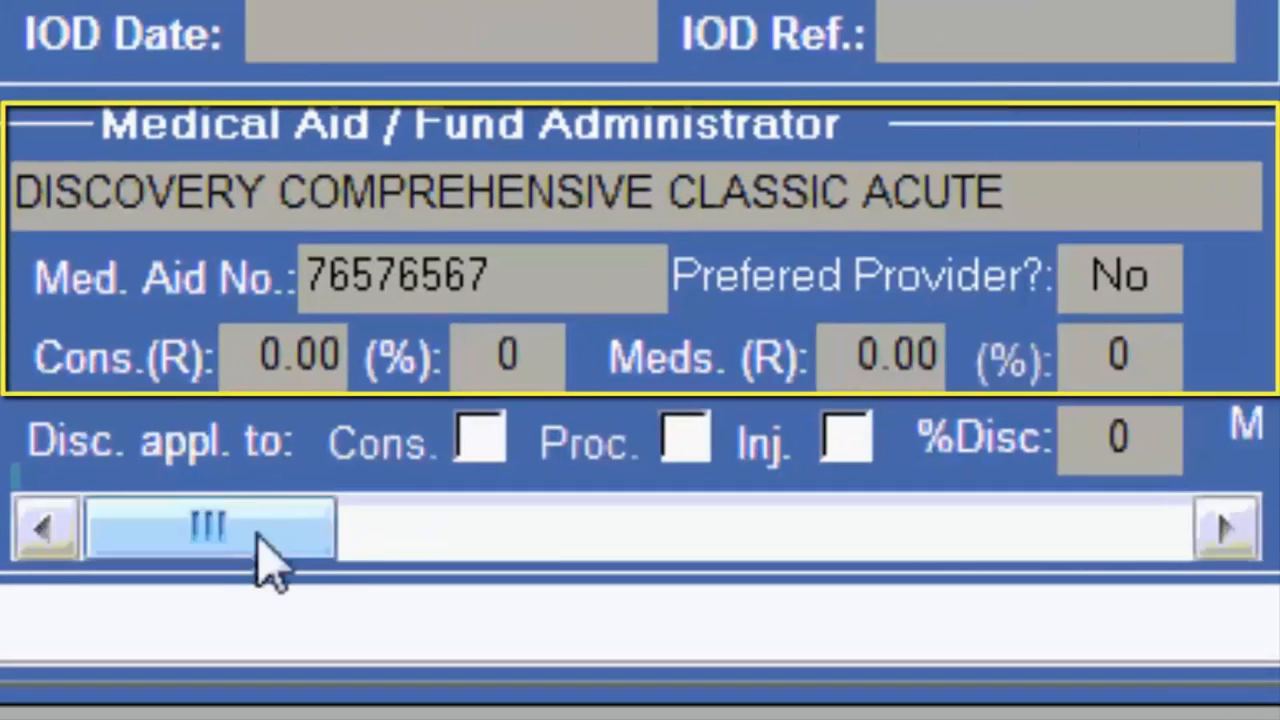
pyautogui.moveTo(230, 530); pyautogui.dragTo(371, 549)
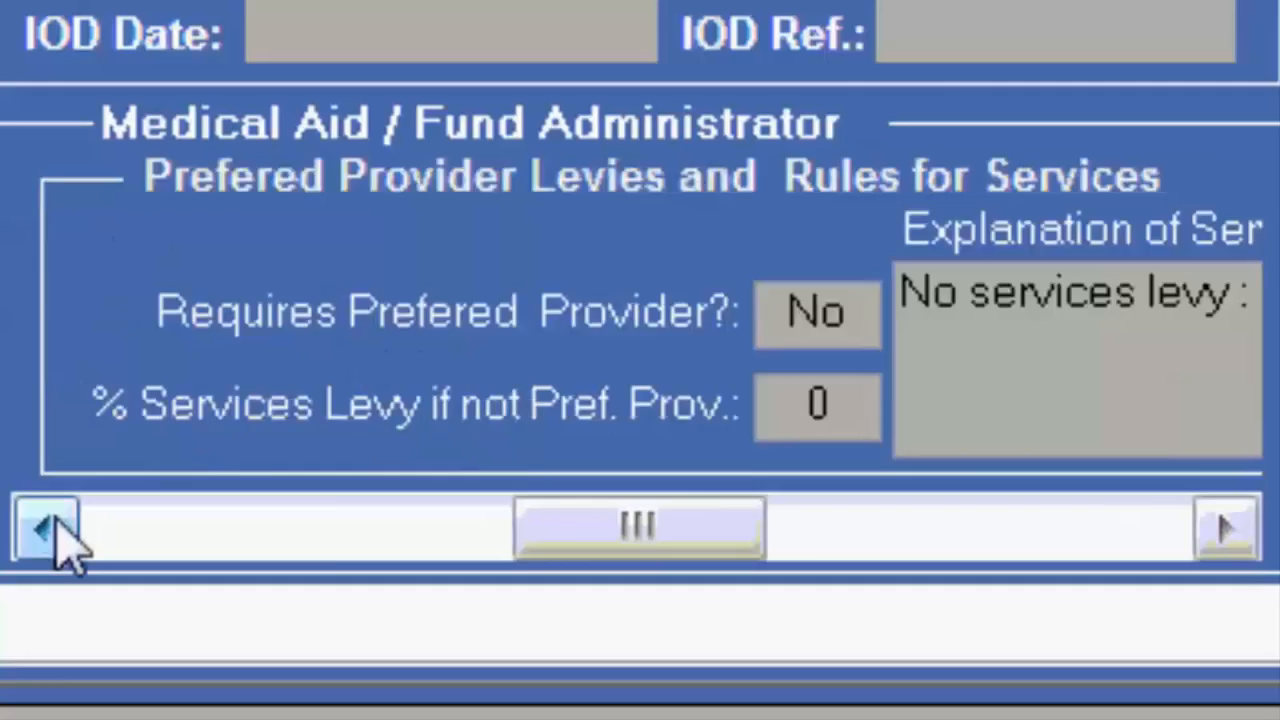
pyautogui.click(52, 530)
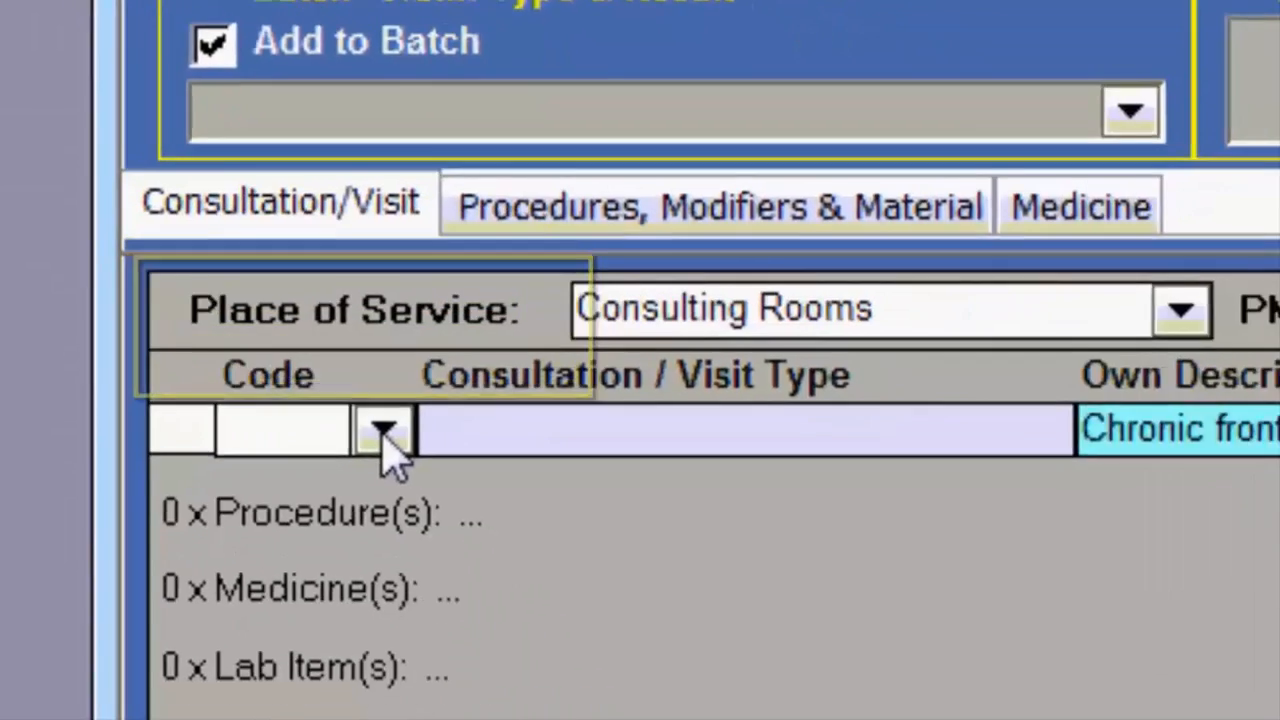
# Add consultation code 0192 for Chronic frontal sinusitis with Consulting Rooms as place of service.
pyautogui.click(488, 597)
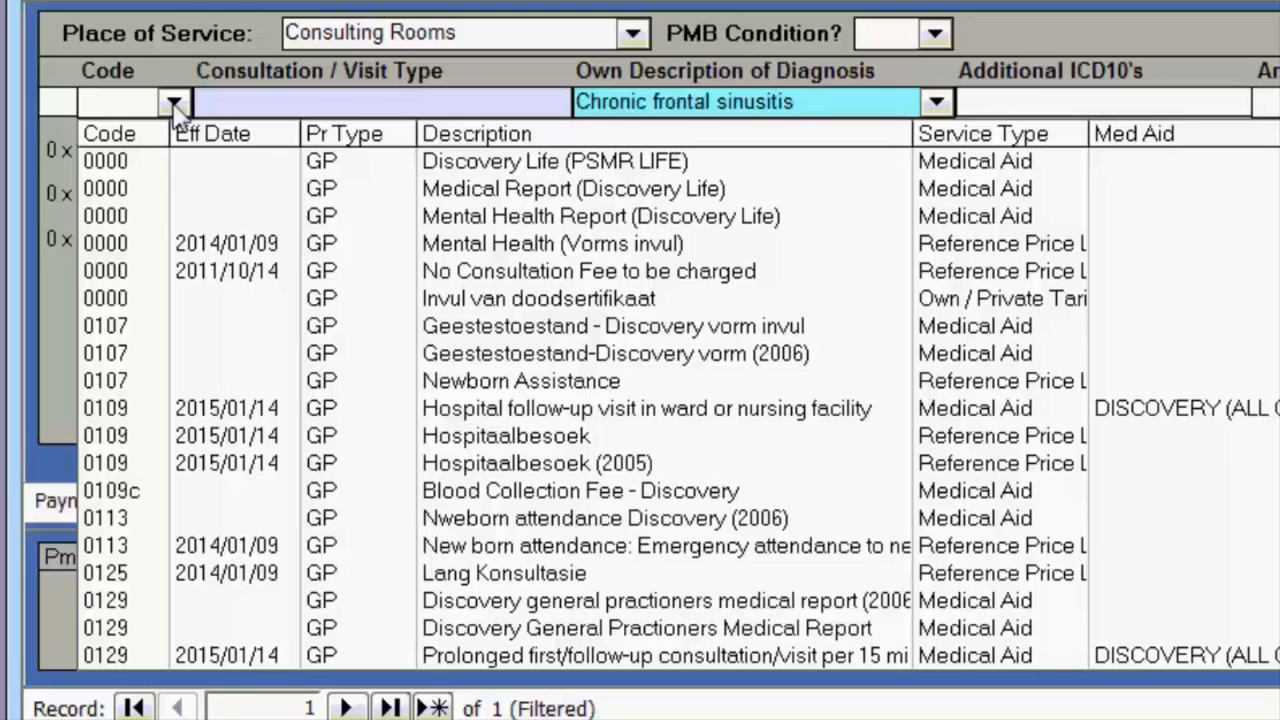
pyautogui.write('0192')
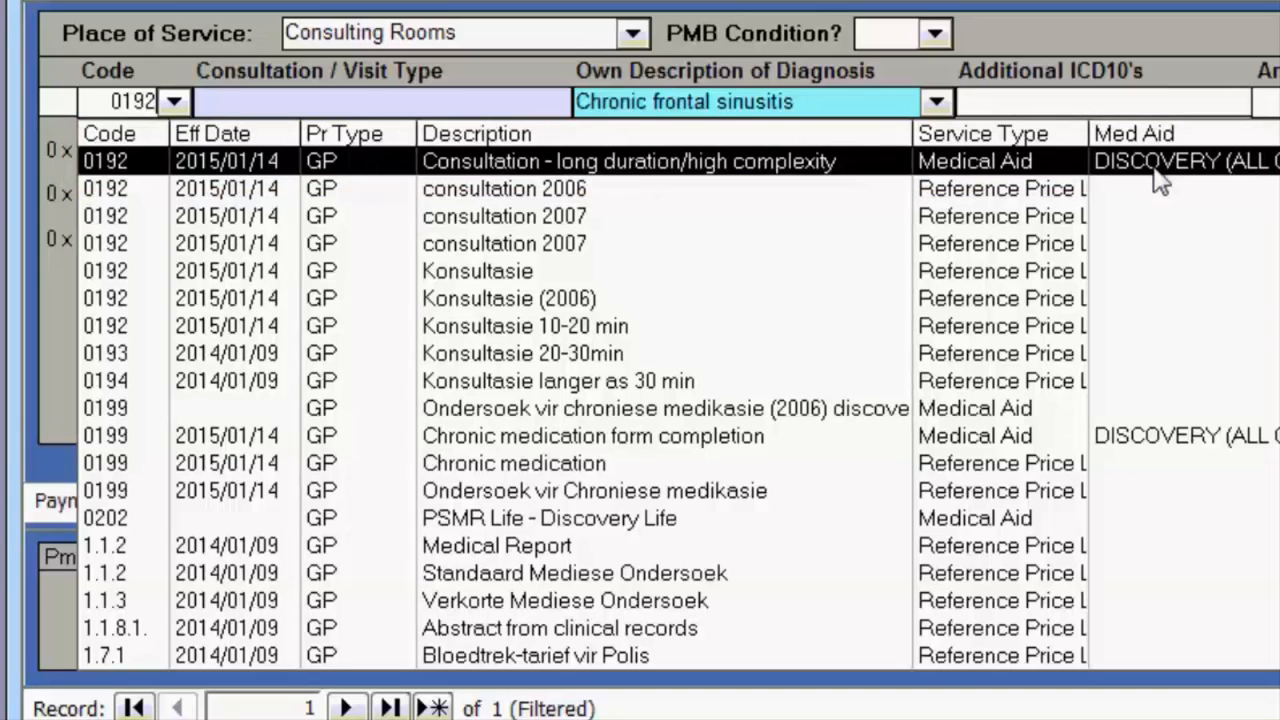
pyautogui.press('Return')
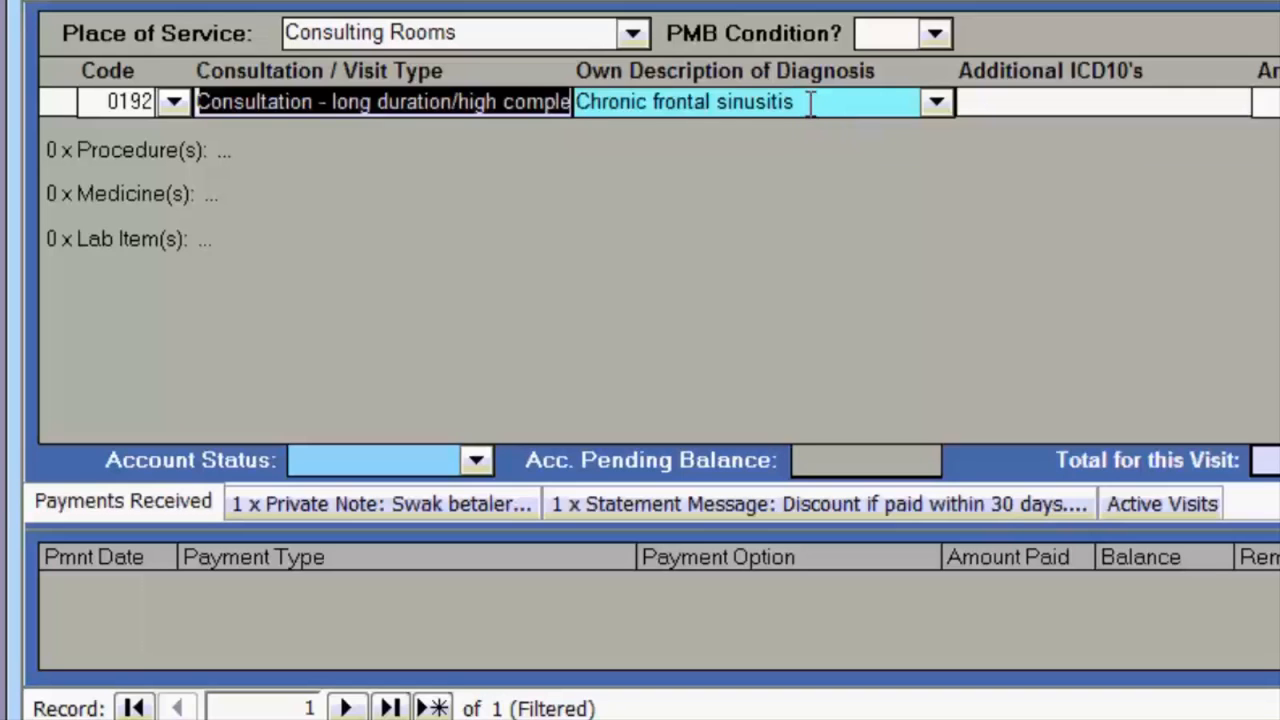
pyautogui.press('Tab')
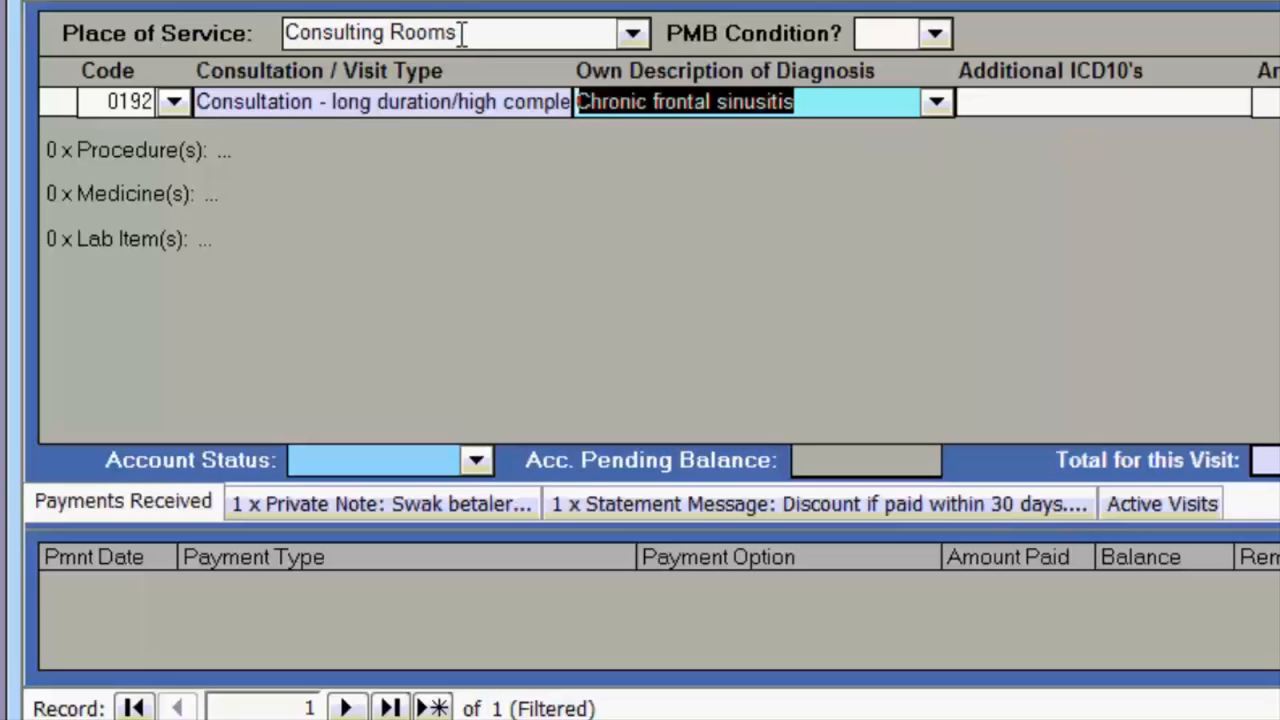
pyautogui.click(632, 33)
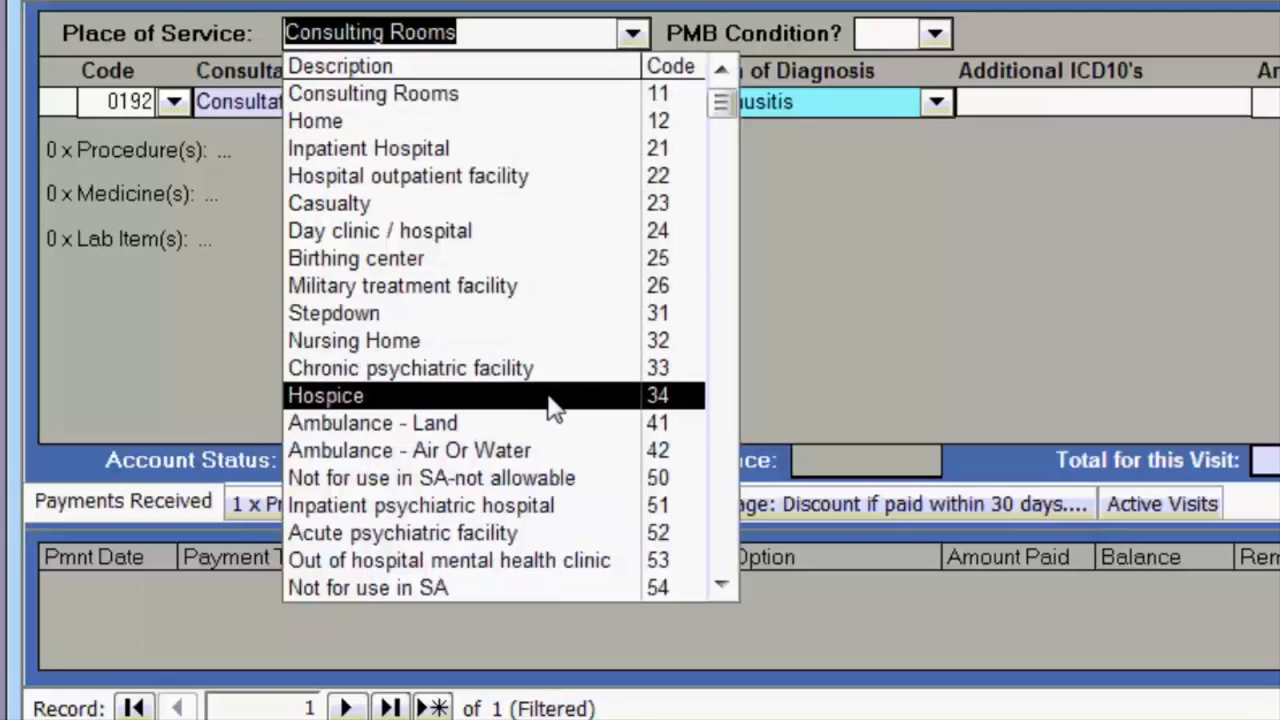
pyautogui.click(1003, 101)
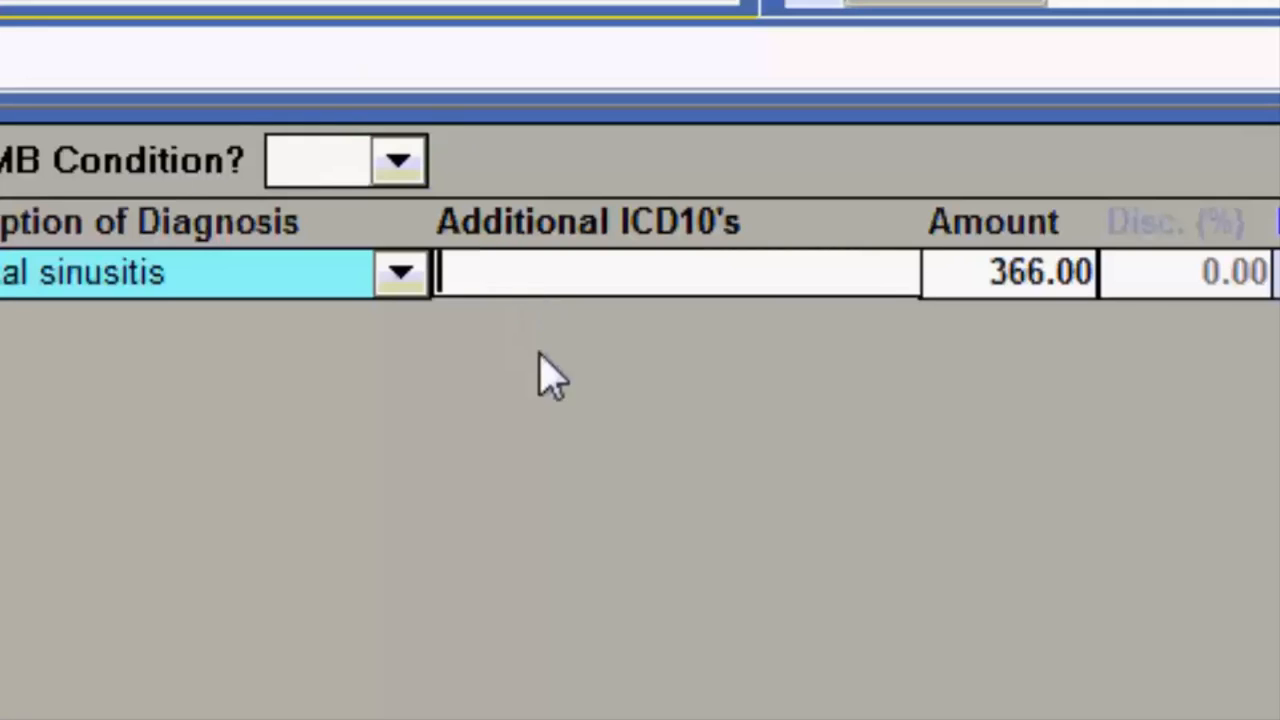
# Paste additional ICD10 codes j11/z21.2/z34.2 and select the 366.00 amount.
pyautogui.write('j11/z21.2/z34.2')
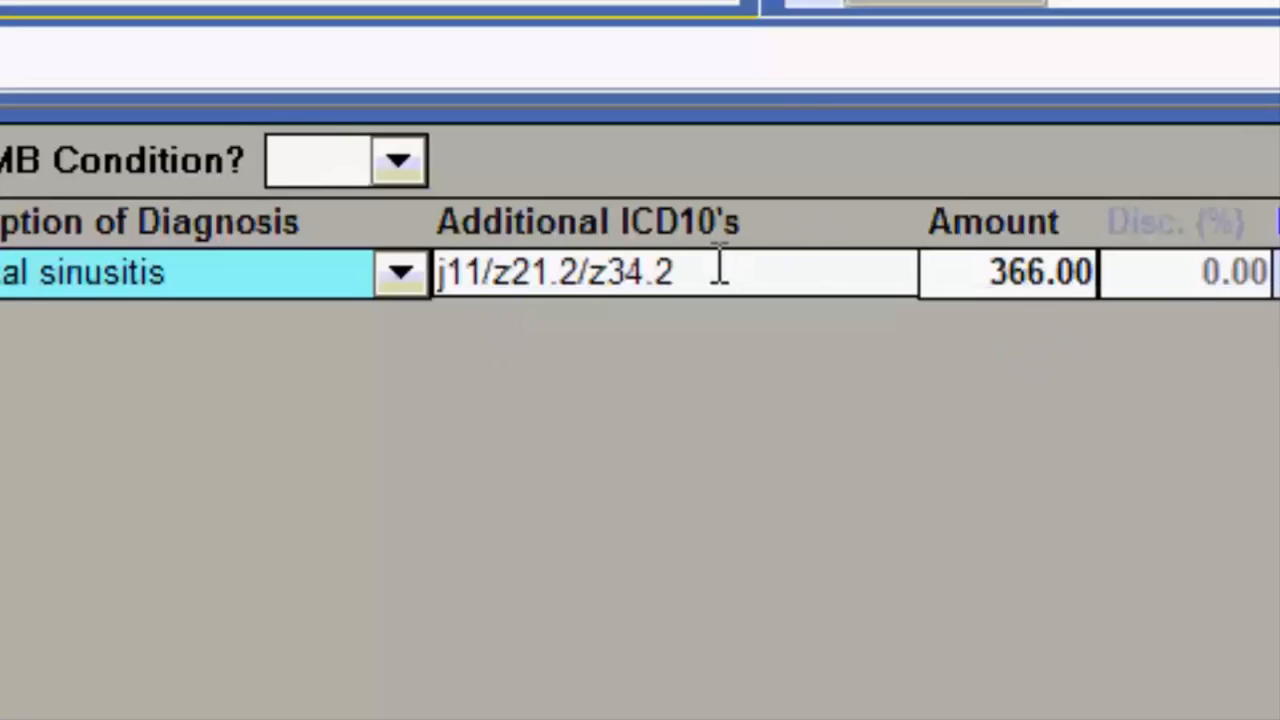
pyautogui.moveTo(990, 272); pyautogui.dragTo(1046, 272)
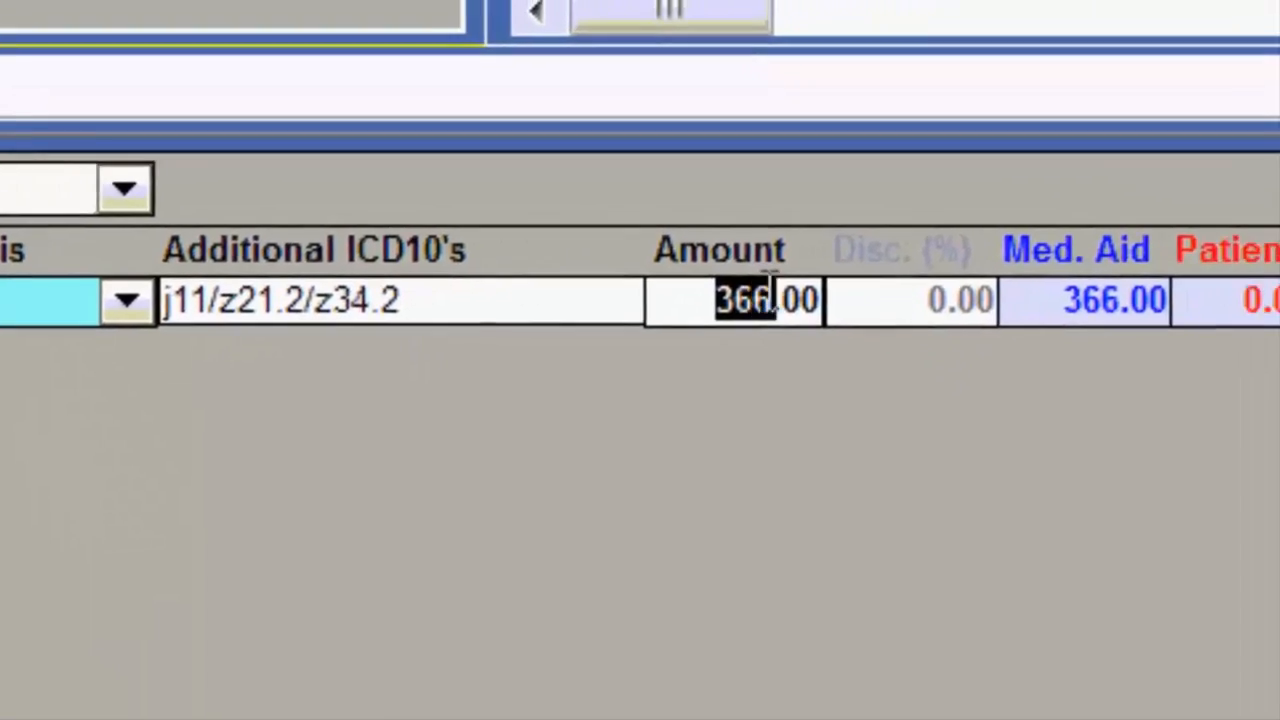
pyautogui.moveTo(771, 288); pyautogui.dragTo(867, 296)
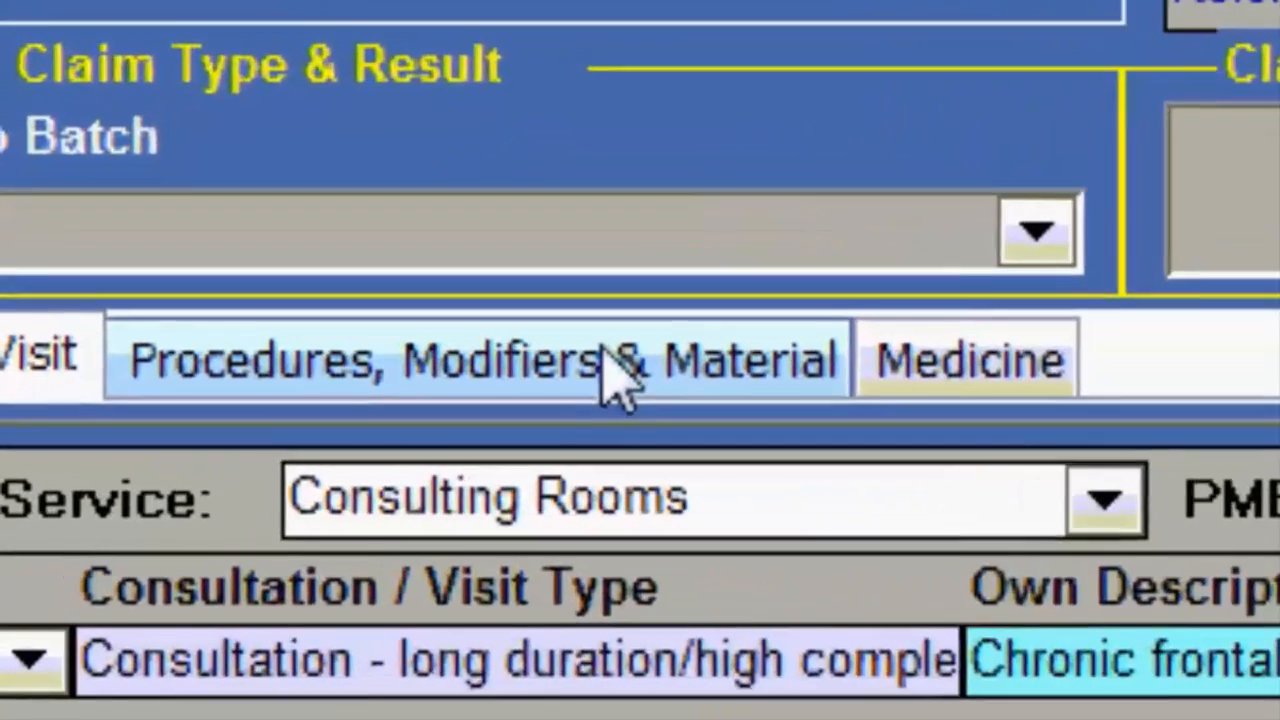
# Add procedure lines 0202 Setting Sterile Tray, 0217 patch test and 0235 biopsy.
pyautogui.click(620, 378)
pyautogui.click(586, 392)
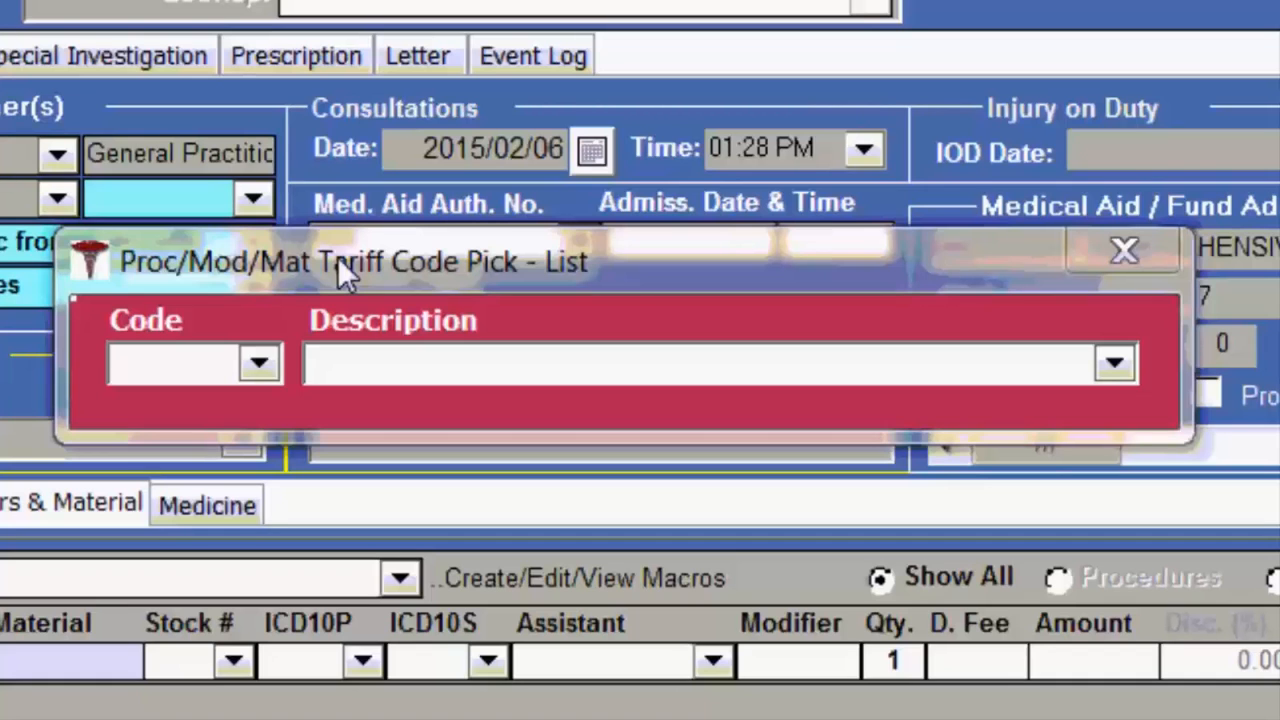
pyautogui.click(259, 362)
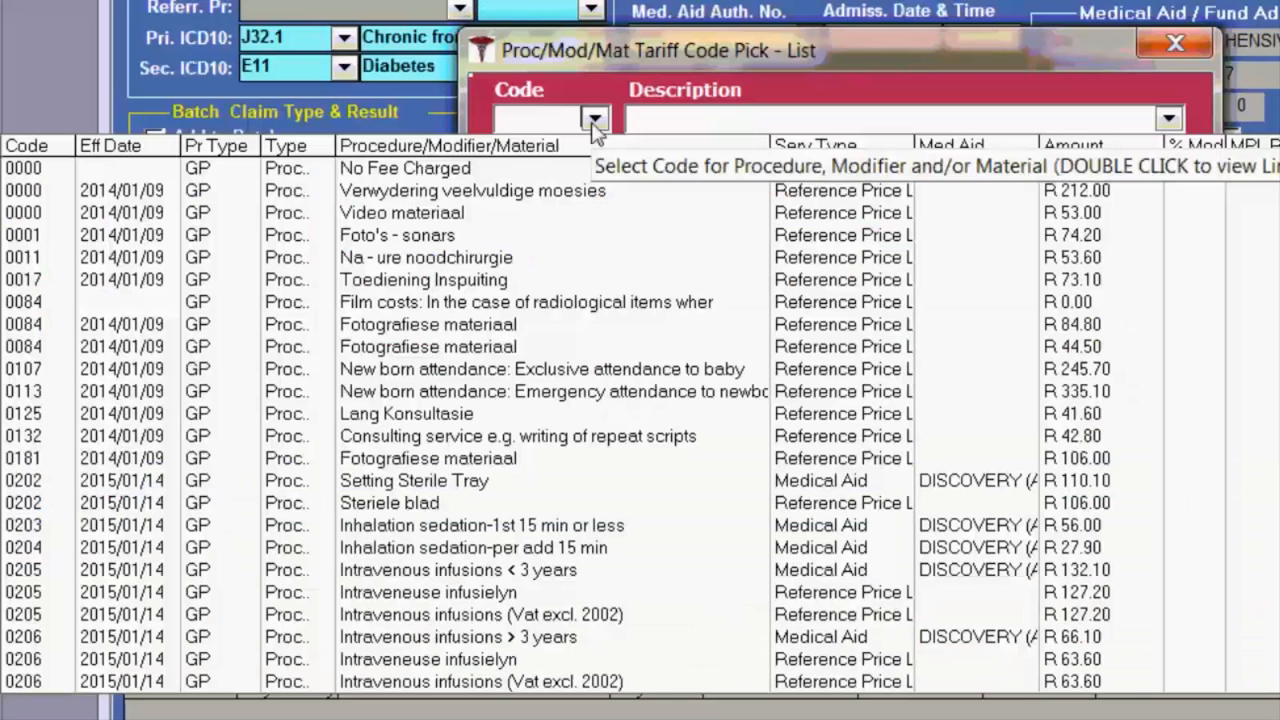
pyautogui.write('0202')
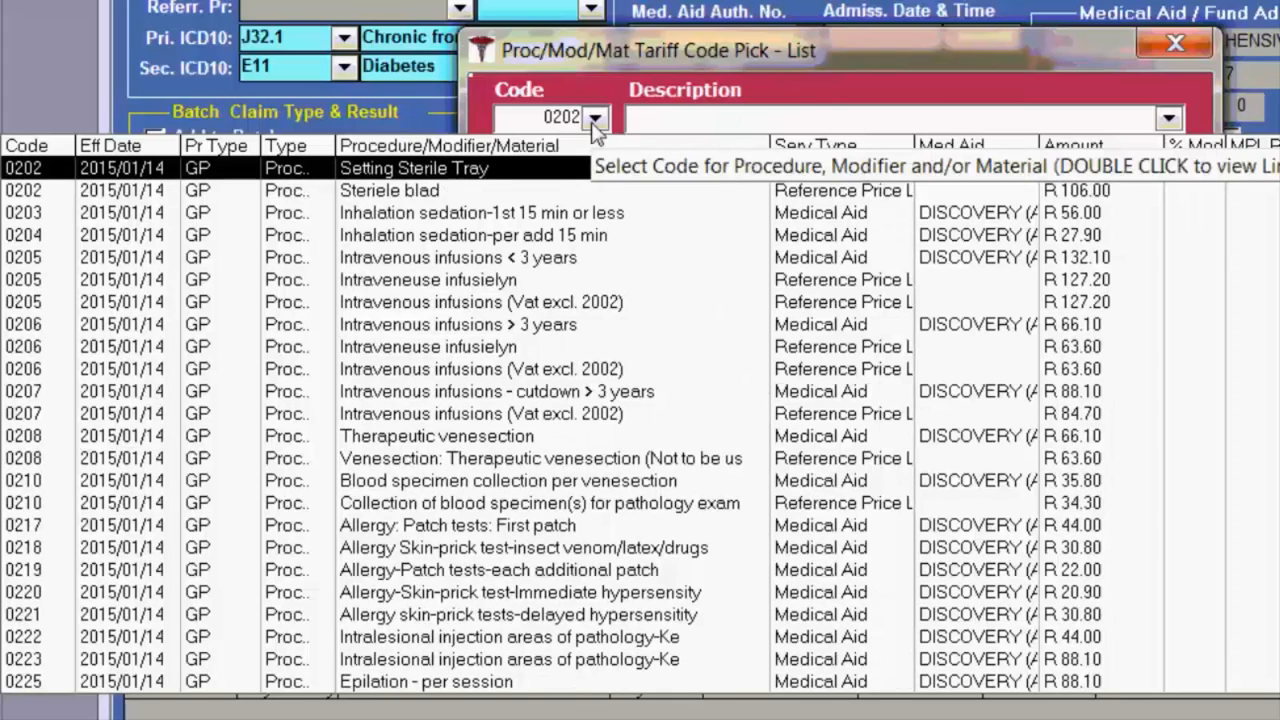
pyautogui.press('Tab')
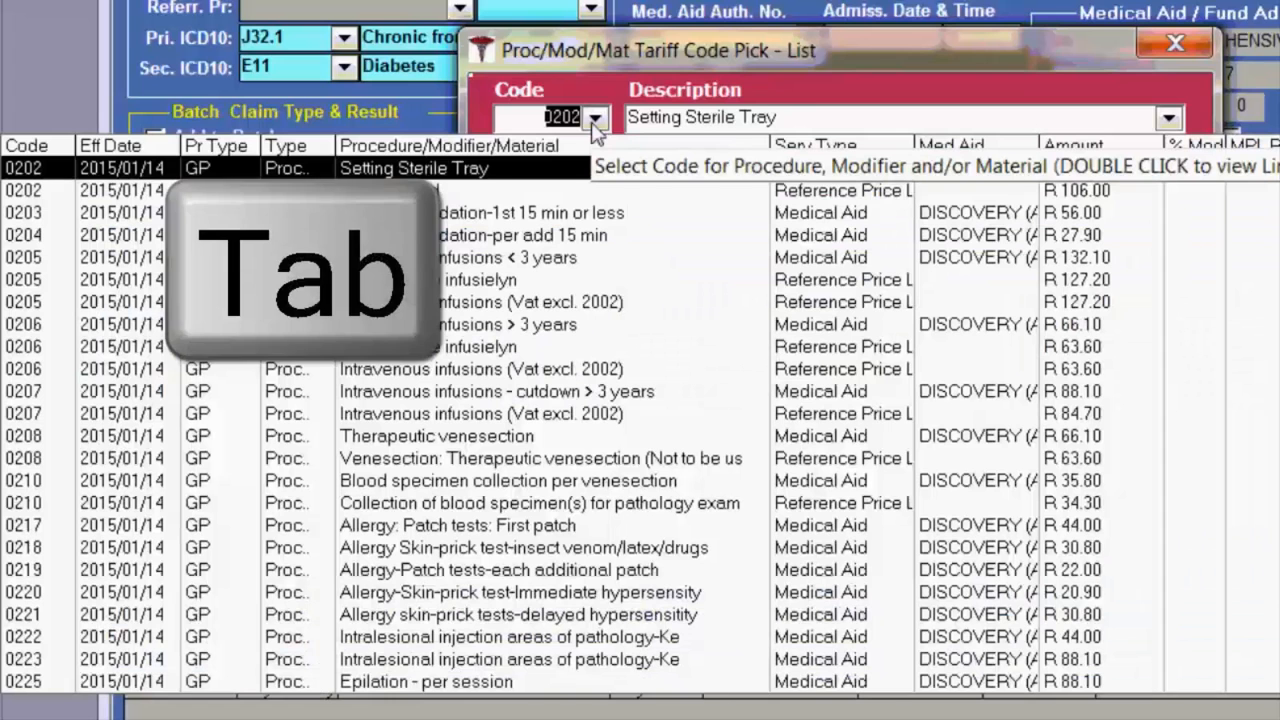
pyautogui.write('0217')
pyautogui.press('Tab')
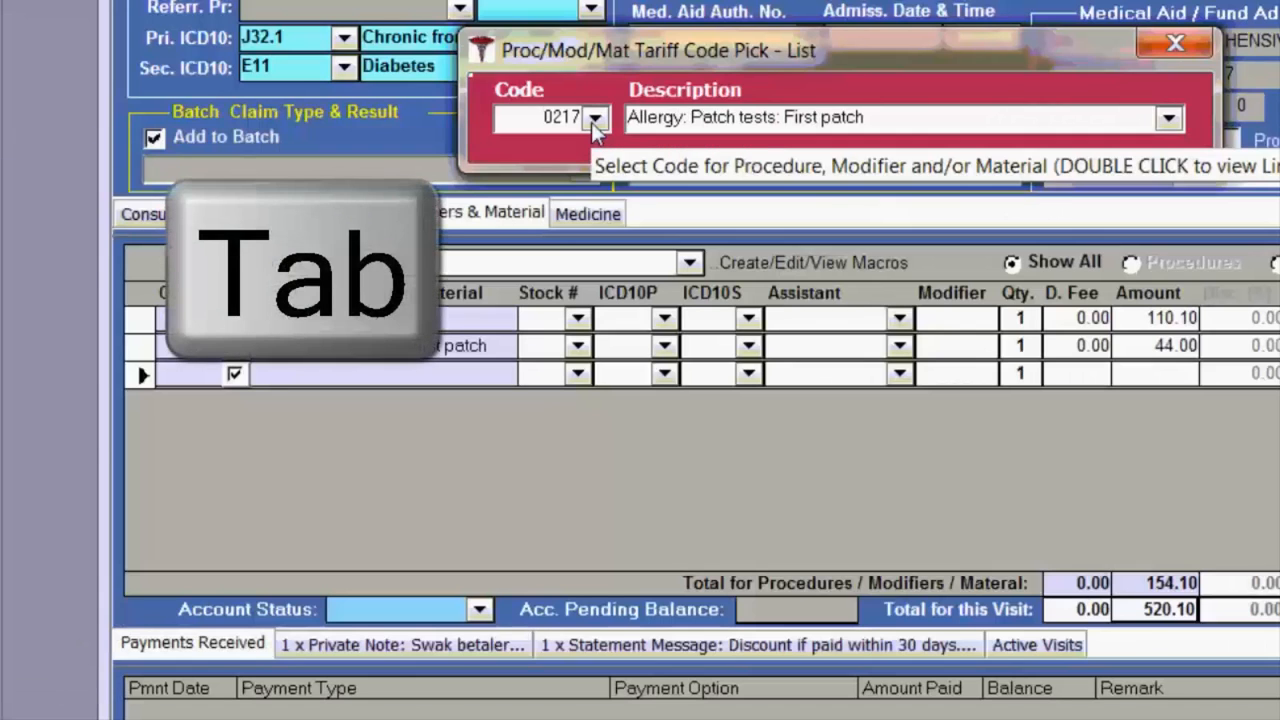
pyautogui.click(594, 118)
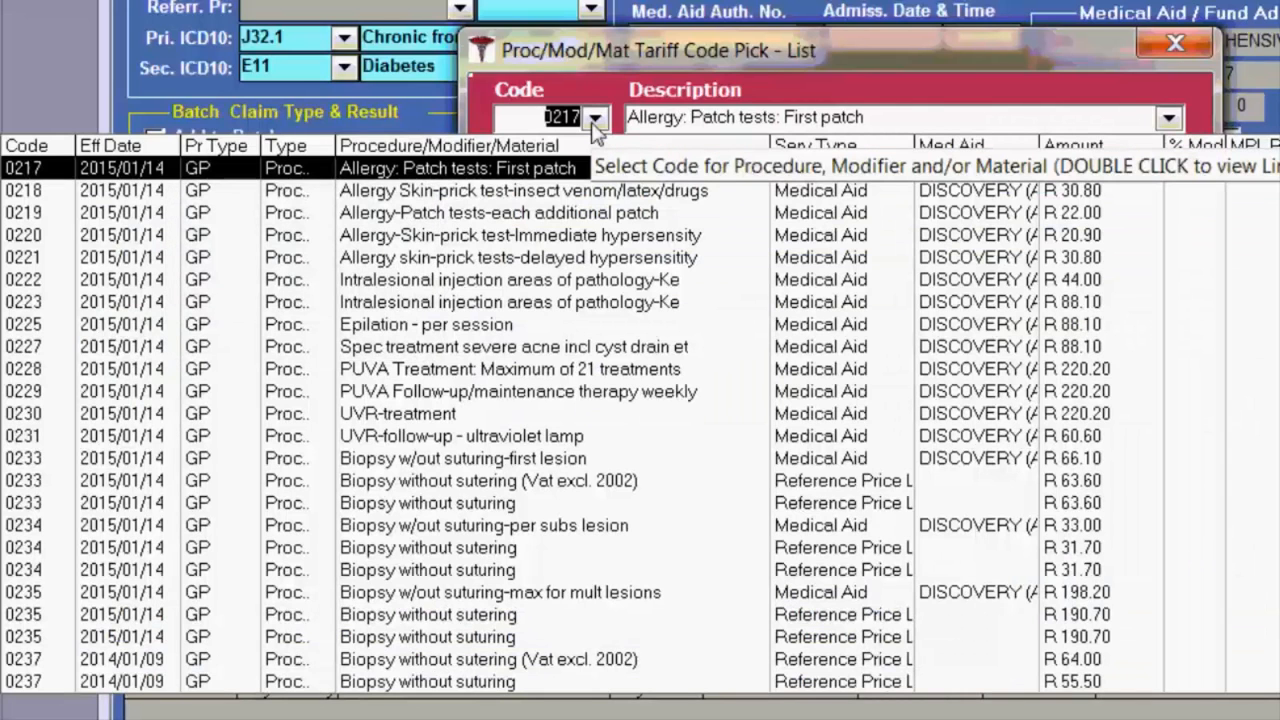
pyautogui.write('0235')
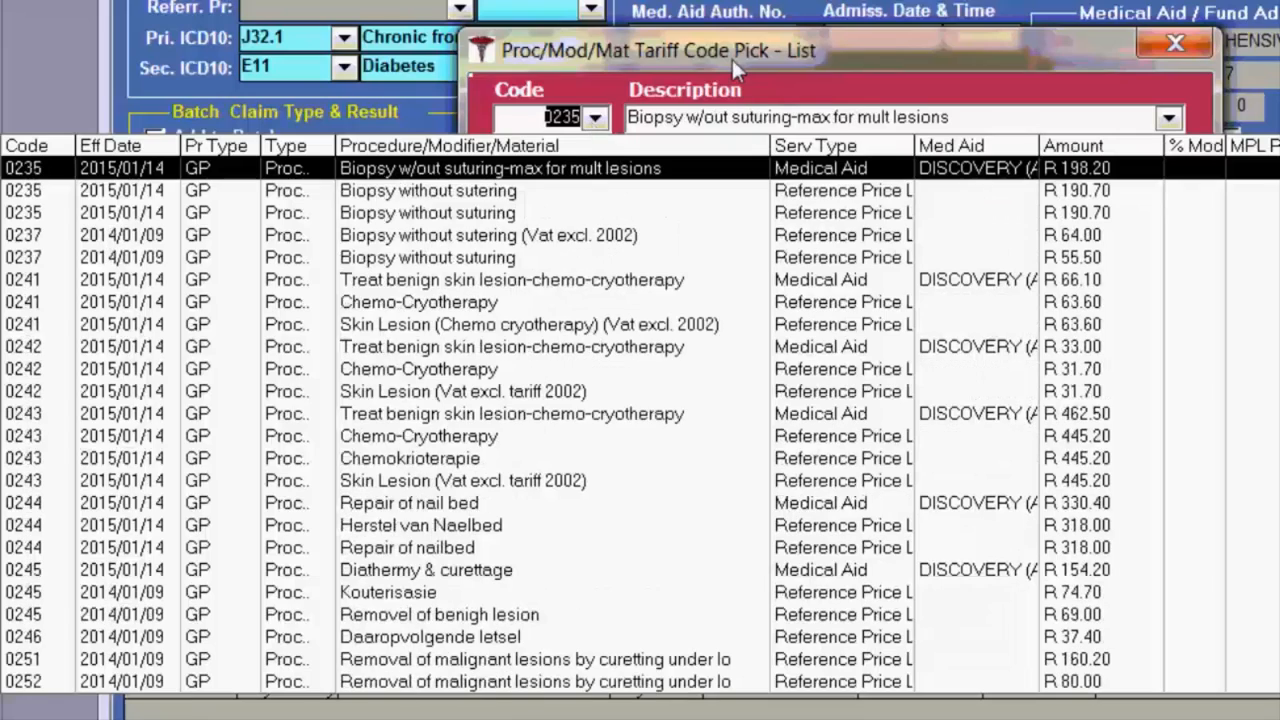
pyautogui.press('Tab')
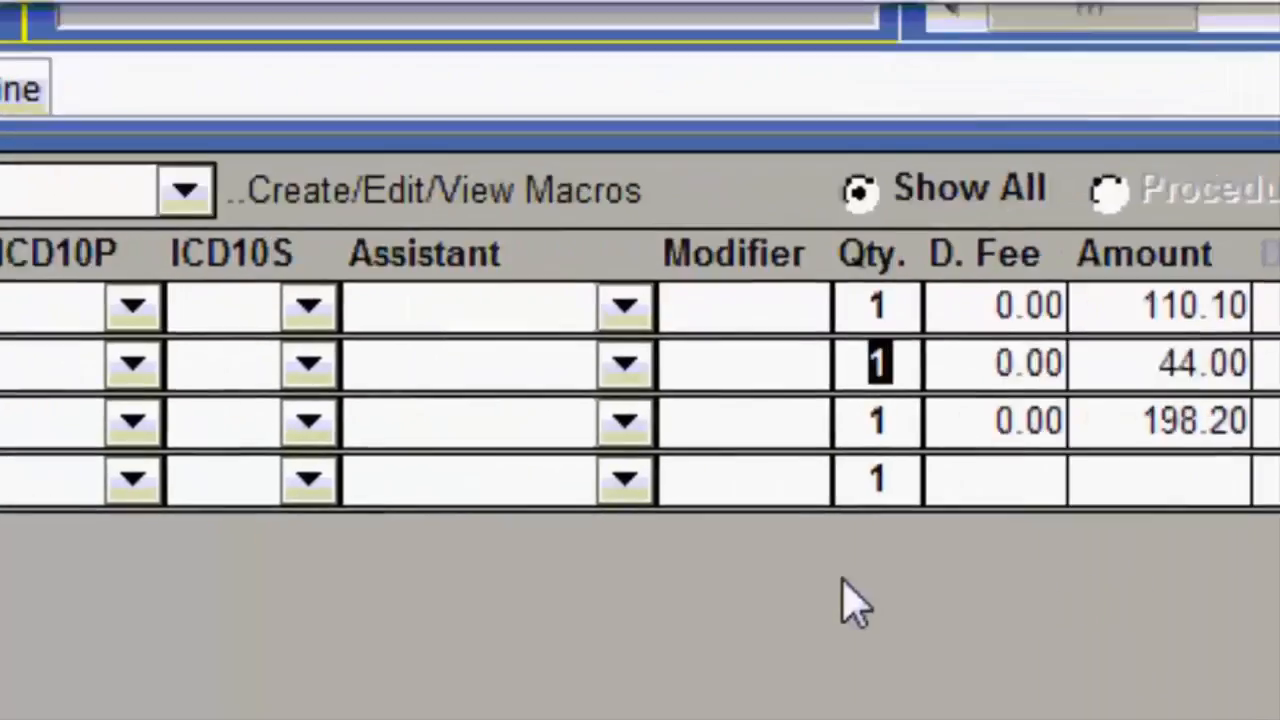
# Set the patch test line's quantity to 2, raising its amount to 88.00.
pyautogui.write('2')
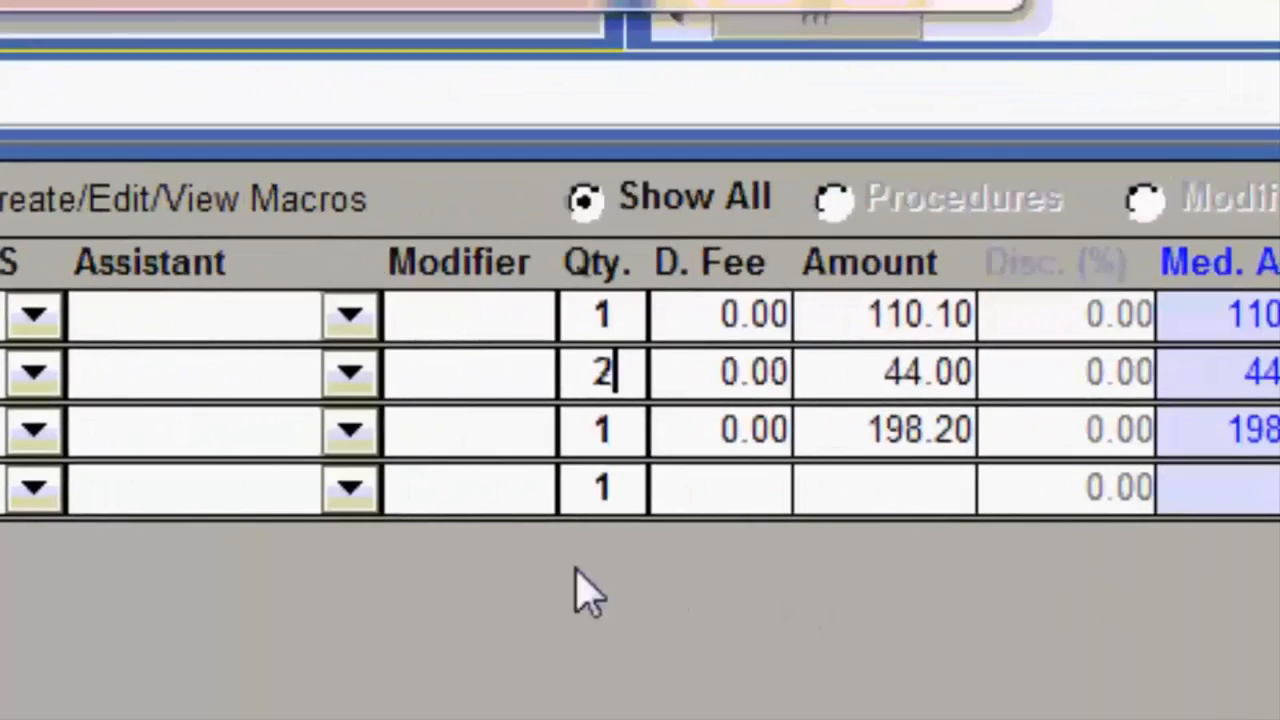
pyautogui.press('Tab')
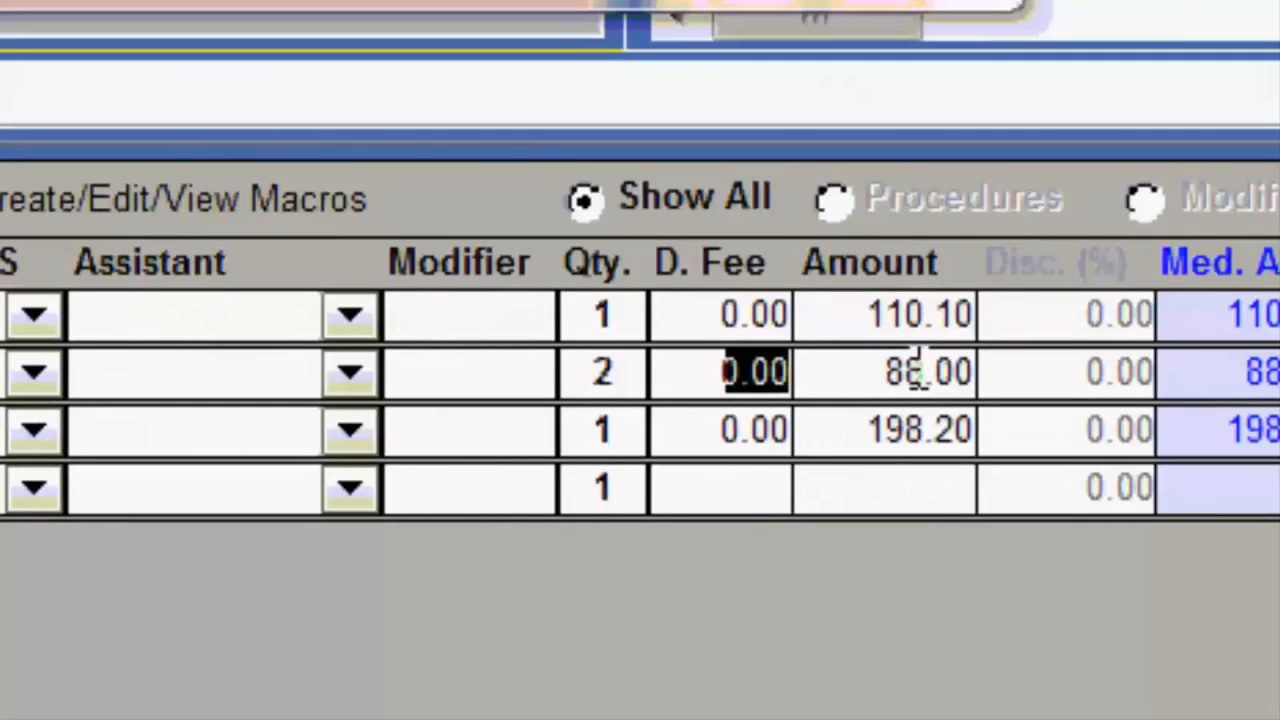
pyautogui.moveTo(921, 383)
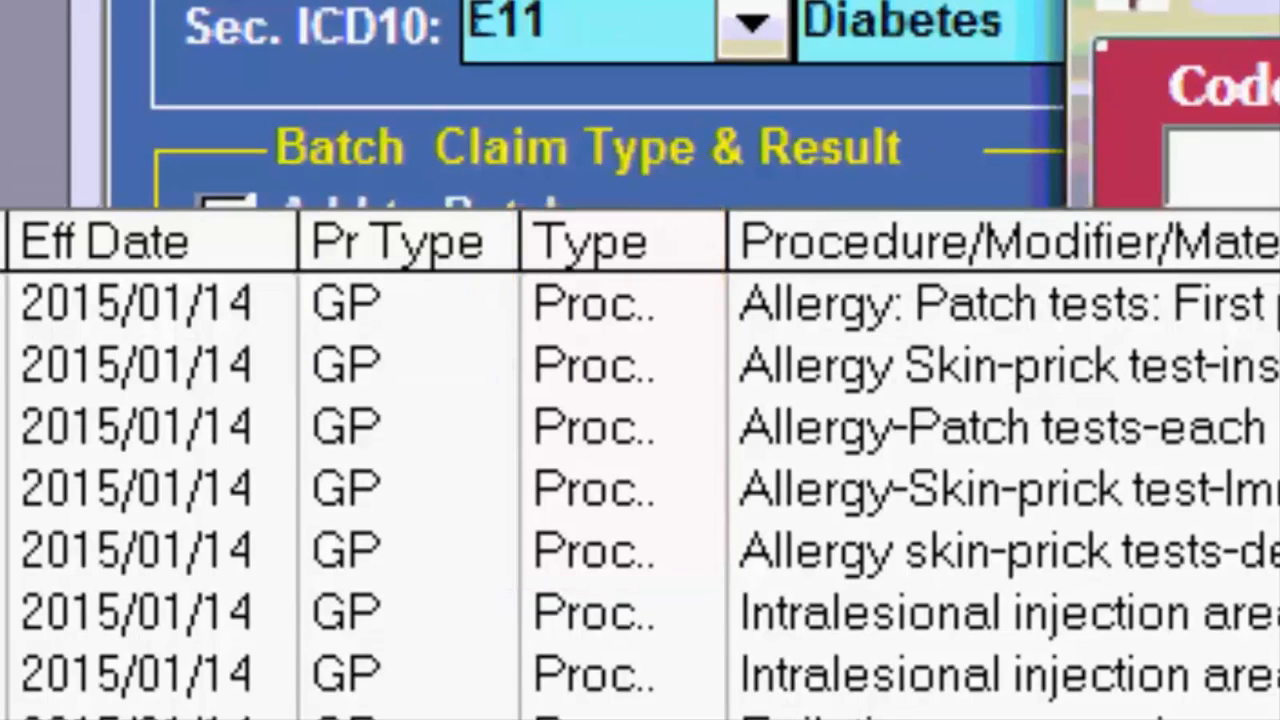
# Keep the patch test line, add a 0201 Dressing with quantity 4, and show medicines.
pyautogui.scroll(-15, 640, 495)
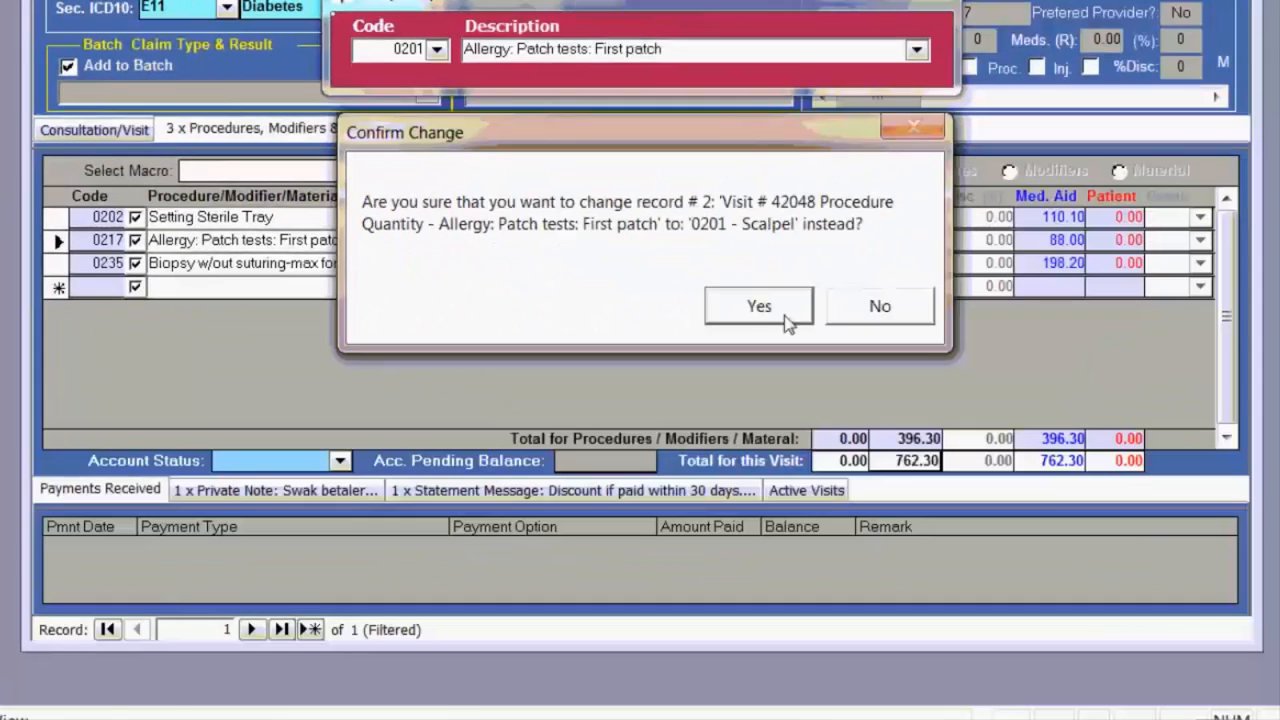
pyautogui.click(880, 316)
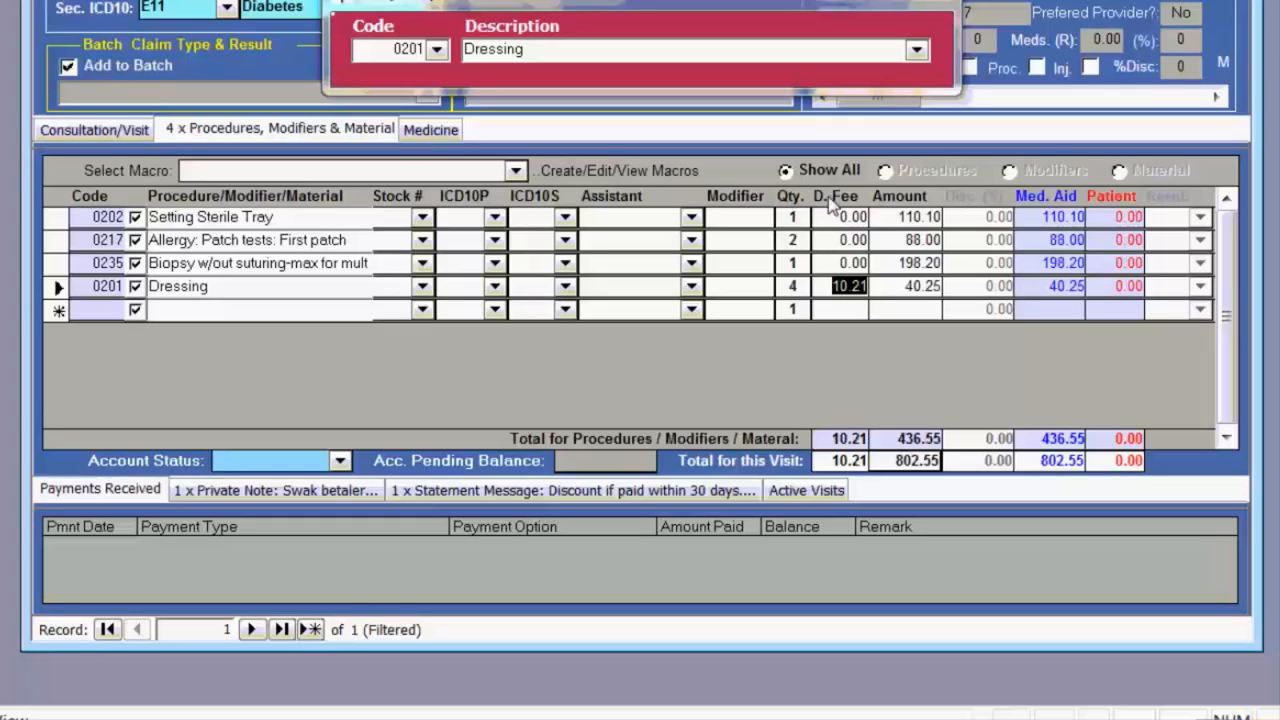
pyautogui.click(432, 130)
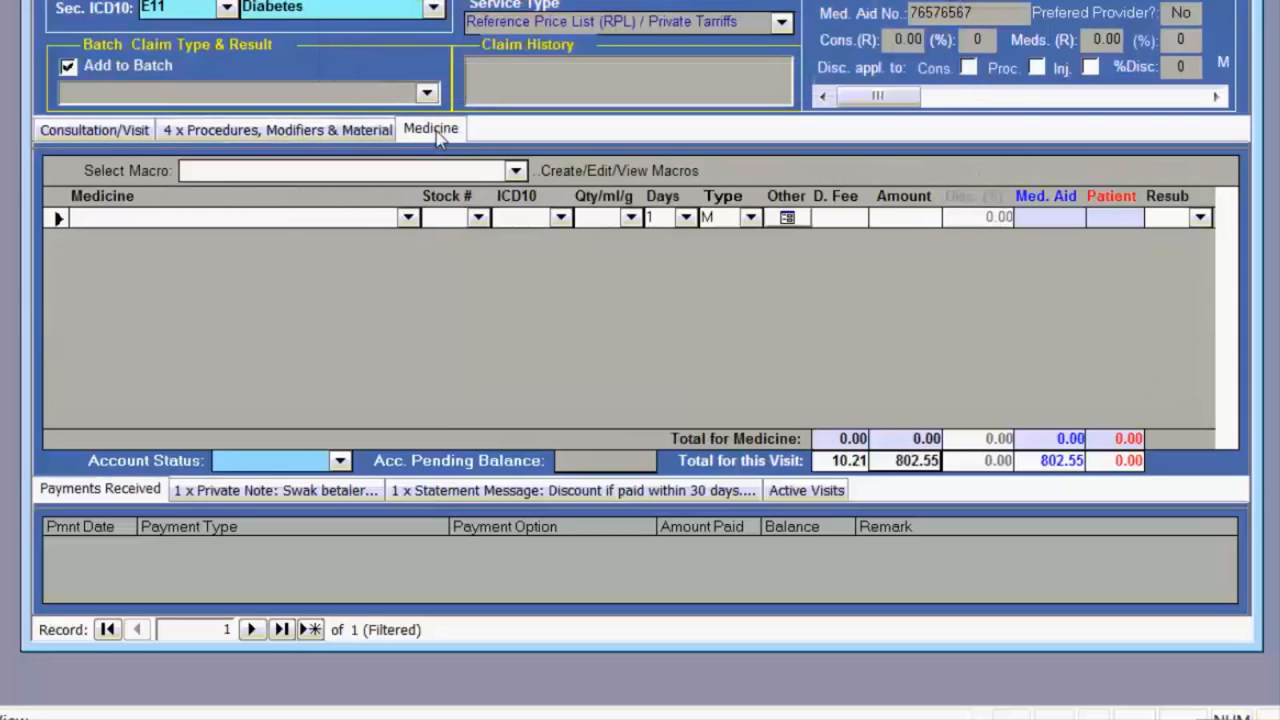
# Bill Acurate Tab and Panado Syr 120mg/5ml 100ml as the visit's medicines.
pyautogui.click(408, 218)
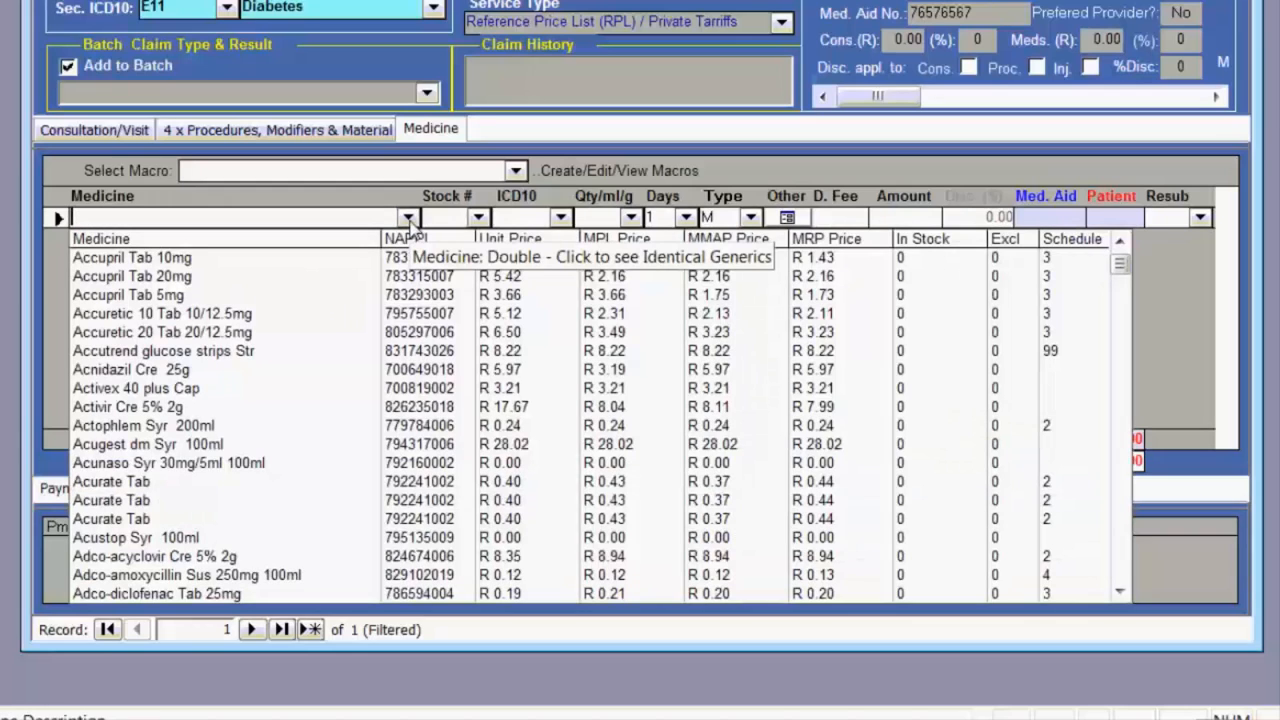
pyautogui.write('anado Syr 120mg/5ml 100ml')
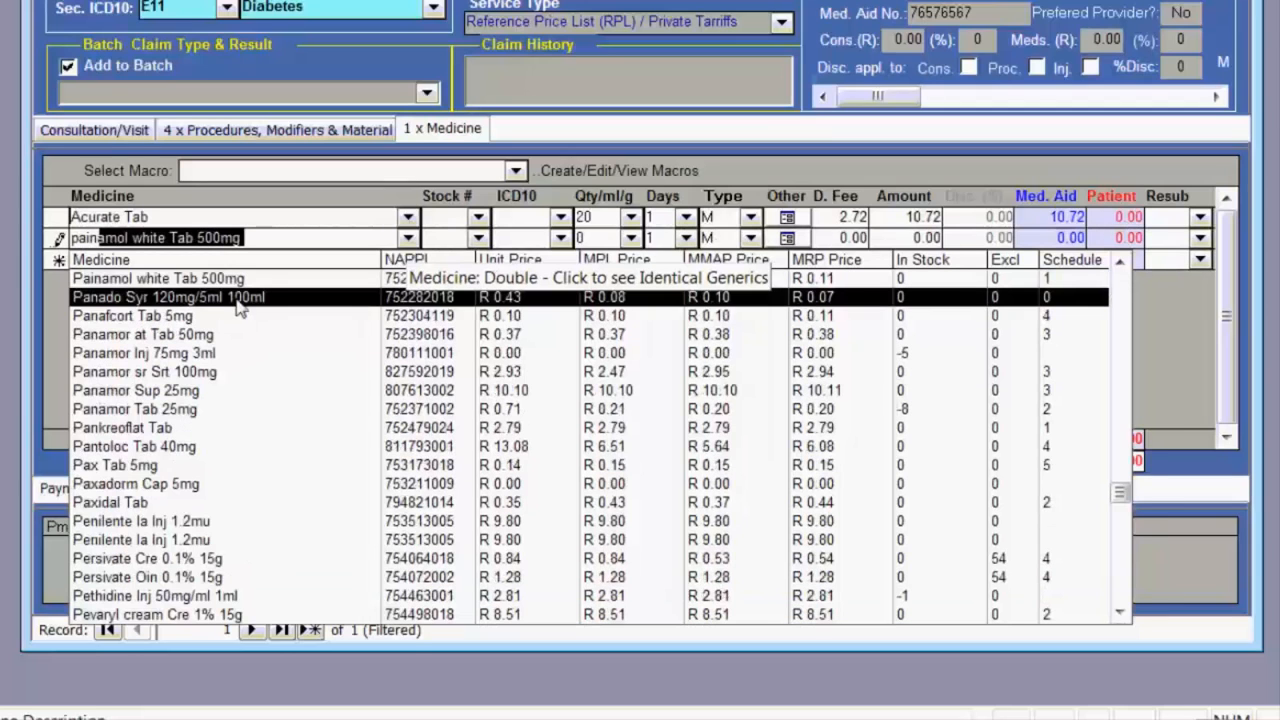
pyautogui.click(238, 300)
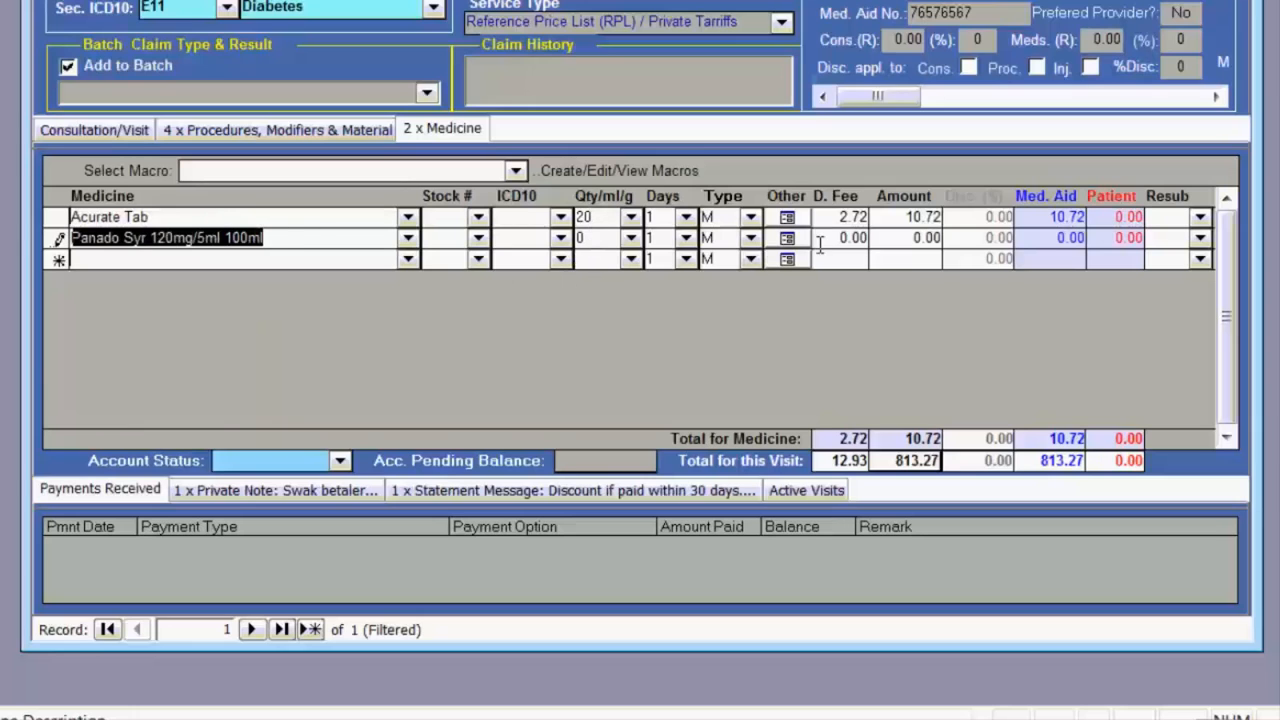
pyautogui.click(408, 241)
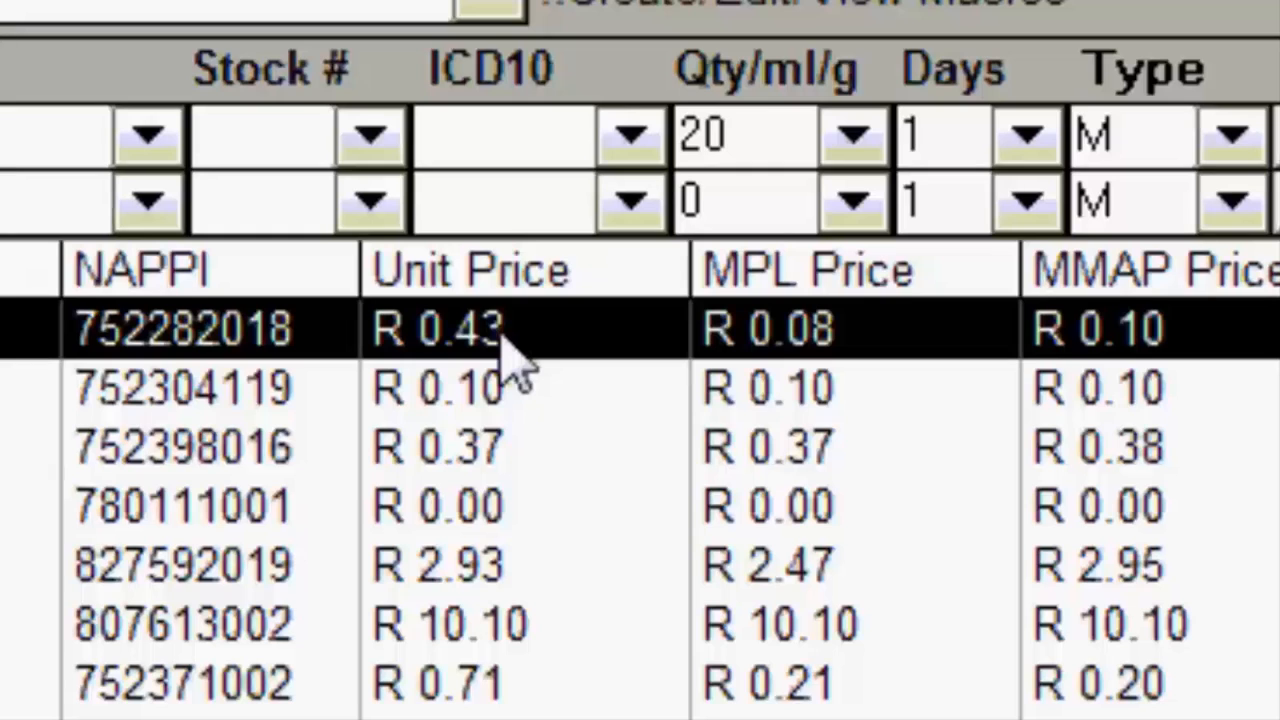
pyautogui.click(513, 340)
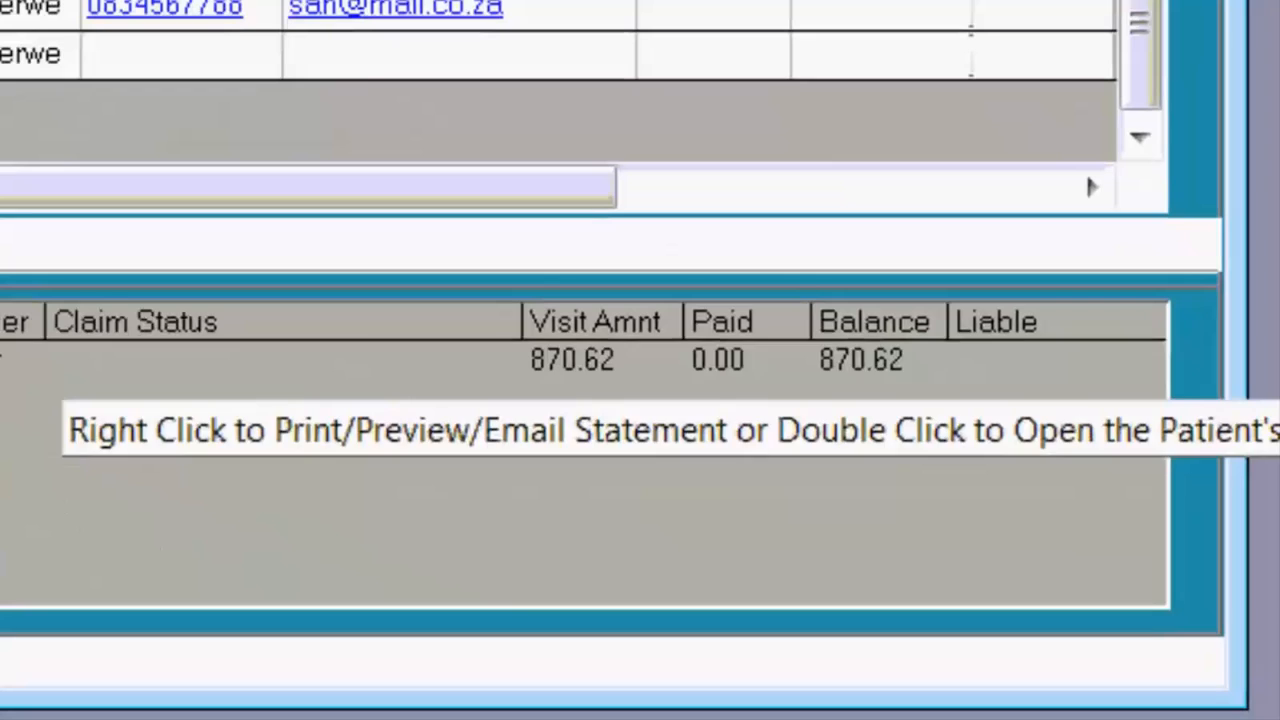
# Request a patient's statement for the 870.62 visit via Statements.
pyautogui.click(2, 511)
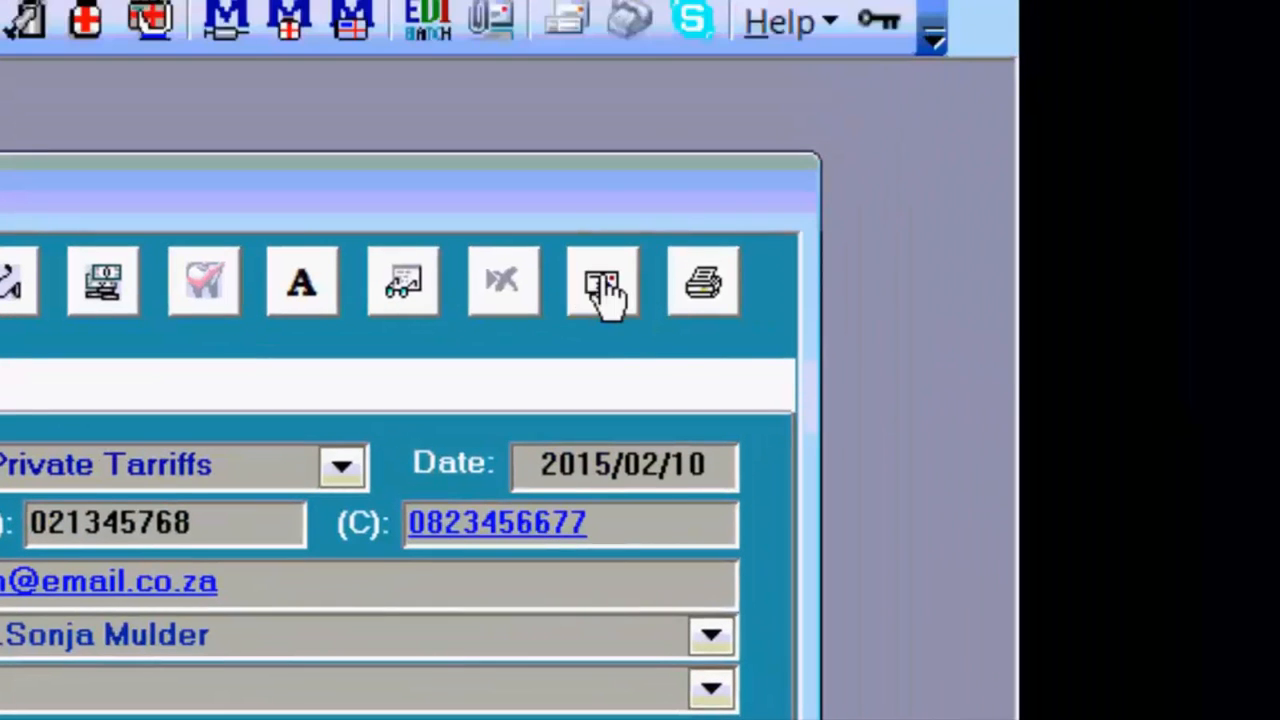
pyautogui.click(603, 290)
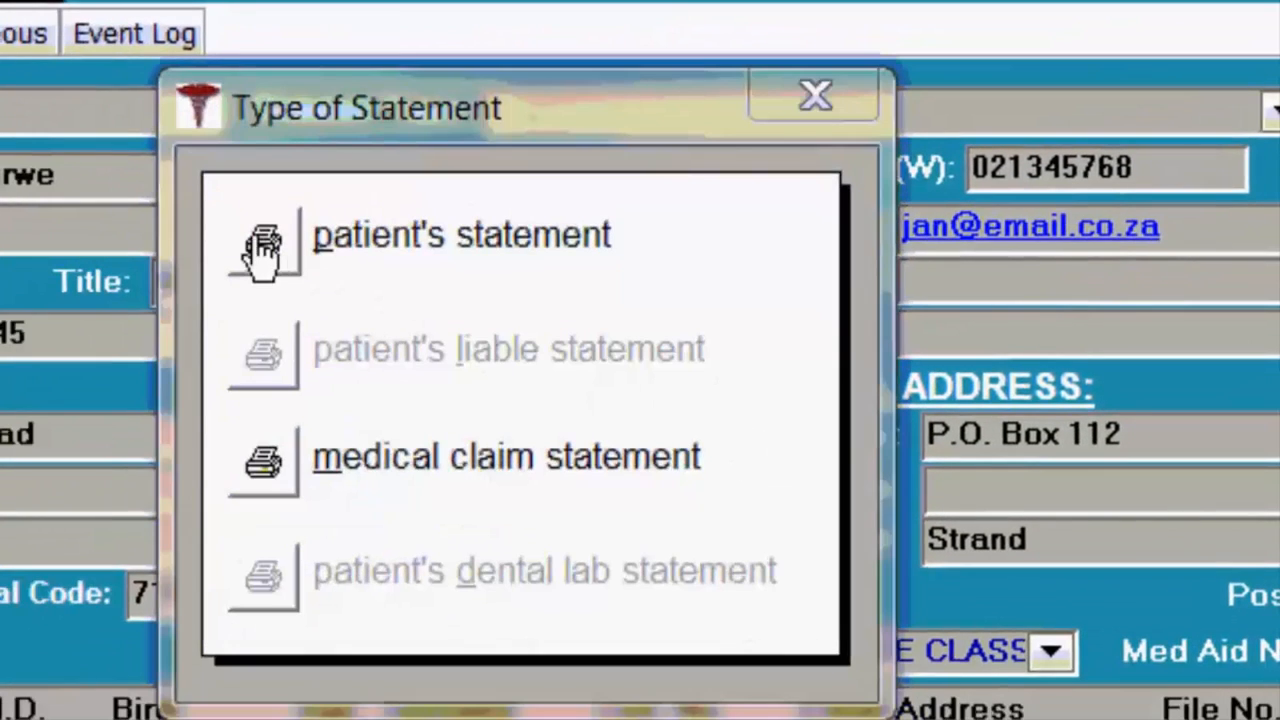
pyautogui.click(263, 245)
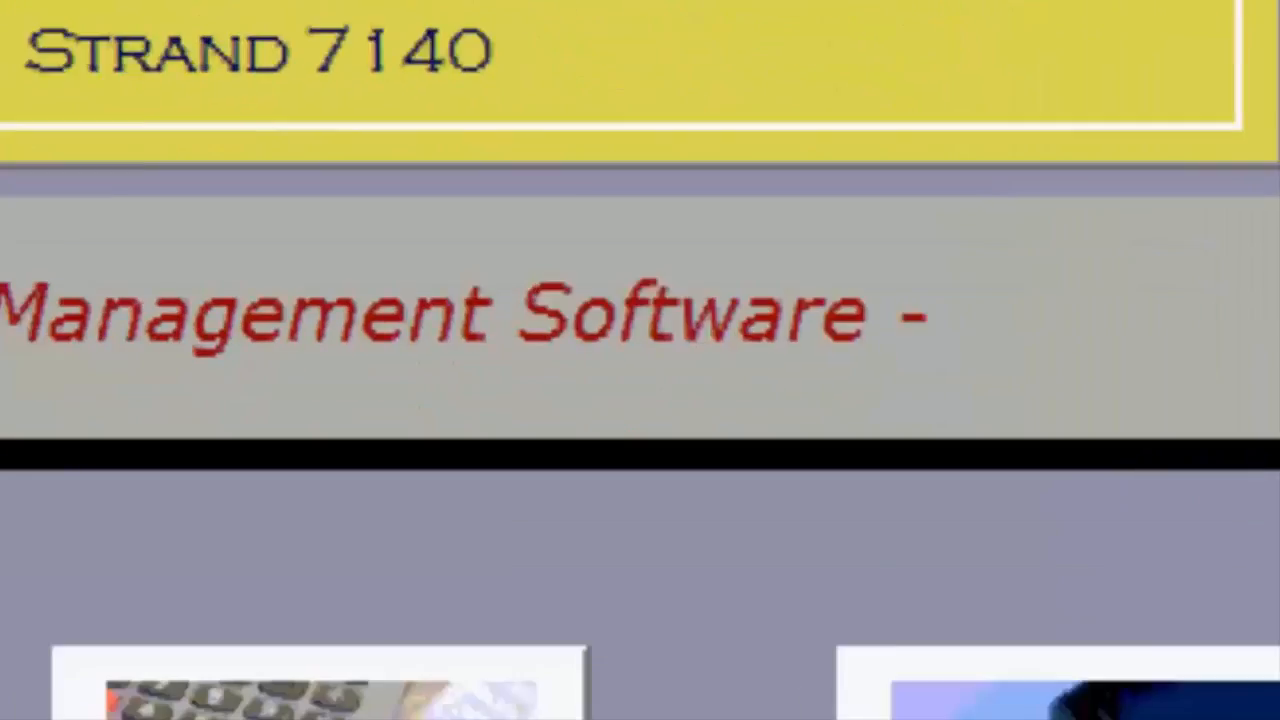
# Start an EDI batch import, accept the close-registration-first warning, and close the Patient Registration form.
pyautogui.click(660, 423)
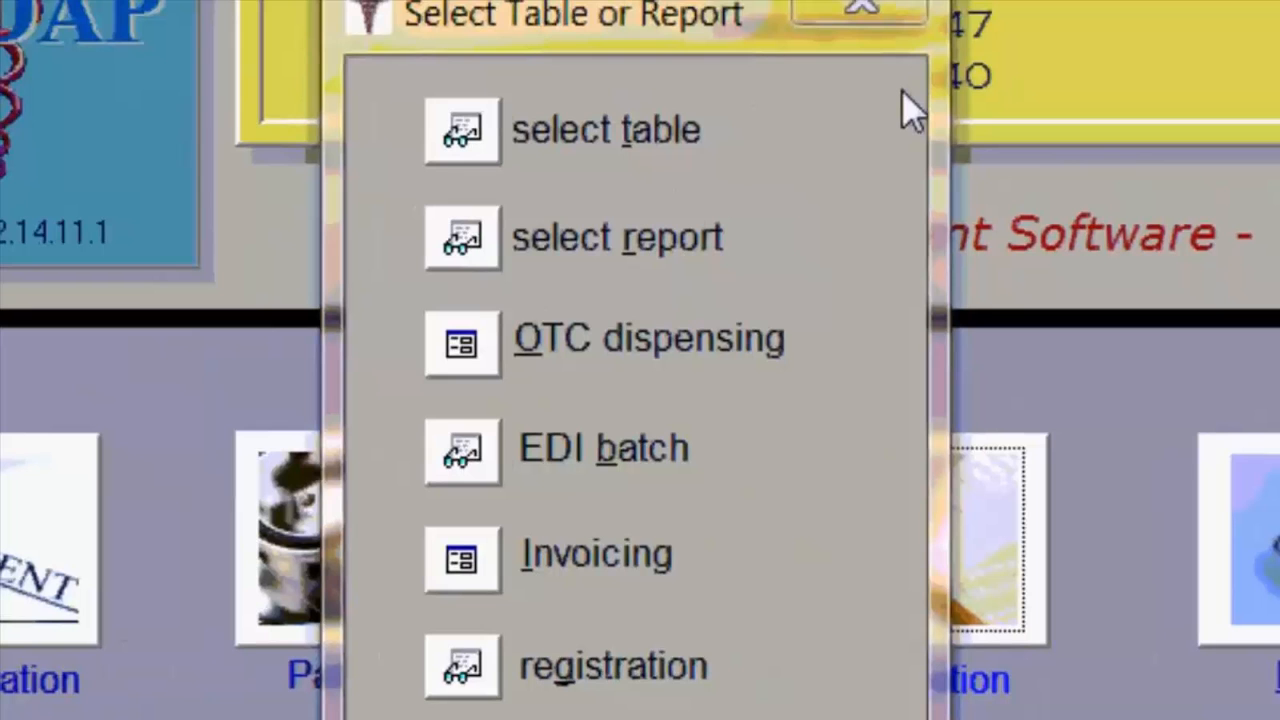
pyautogui.click(864, 14)
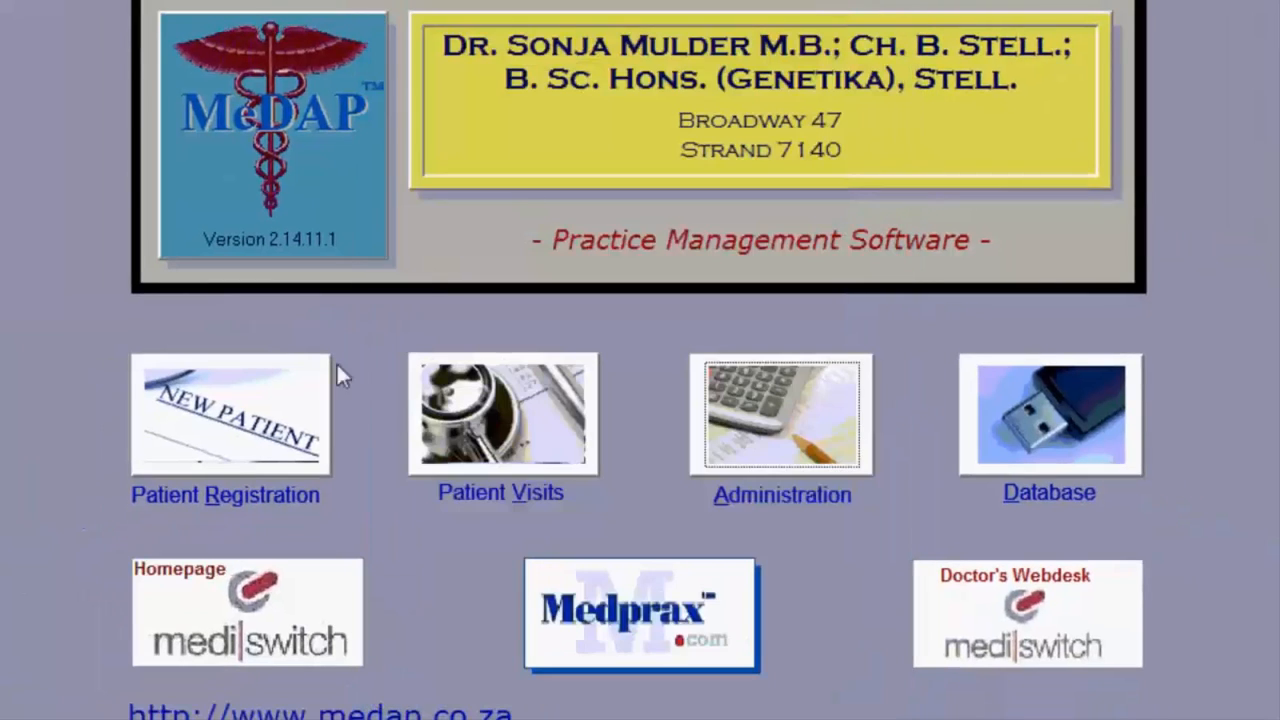
pyautogui.click(245, 440)
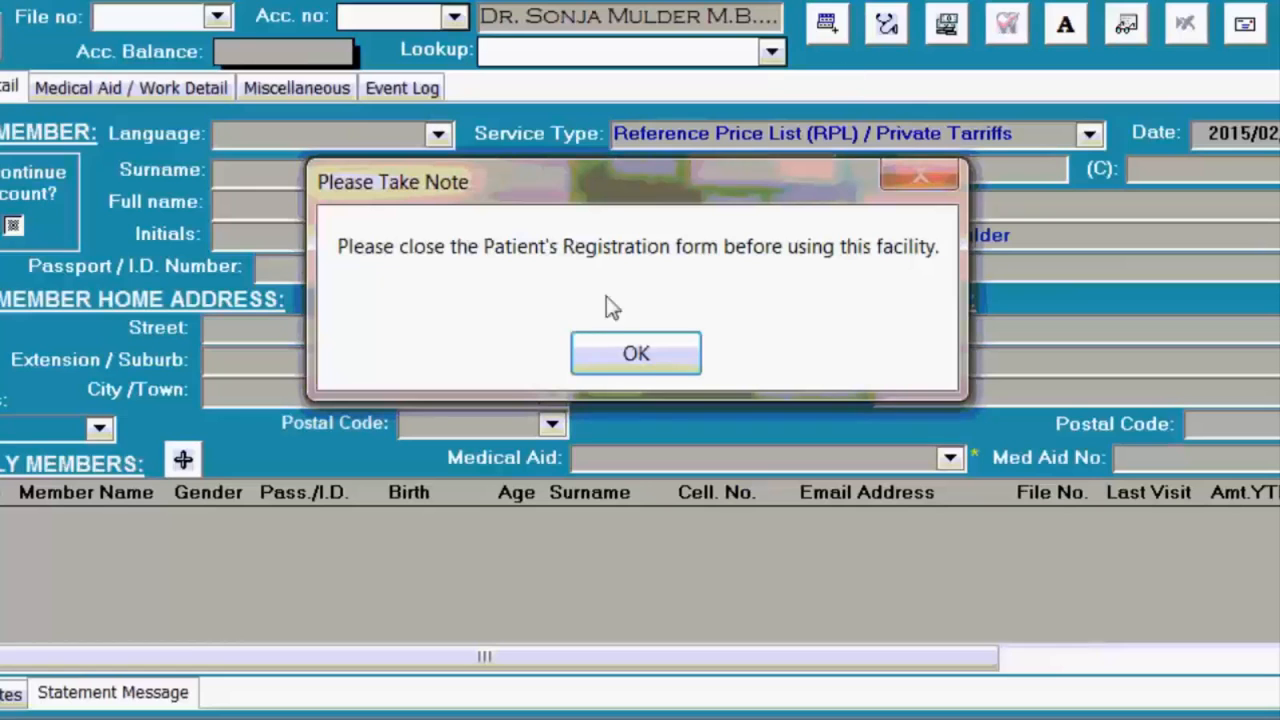
pyautogui.click(645, 355)
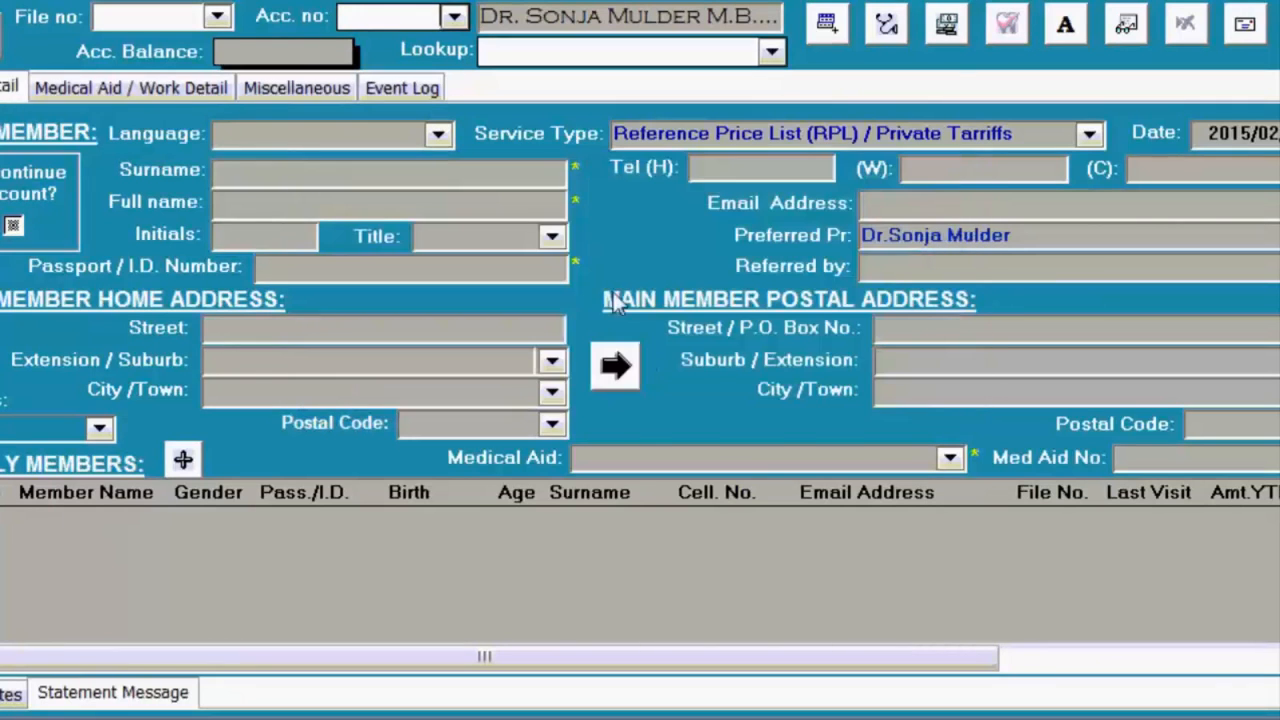
pyautogui.click(1, 38)
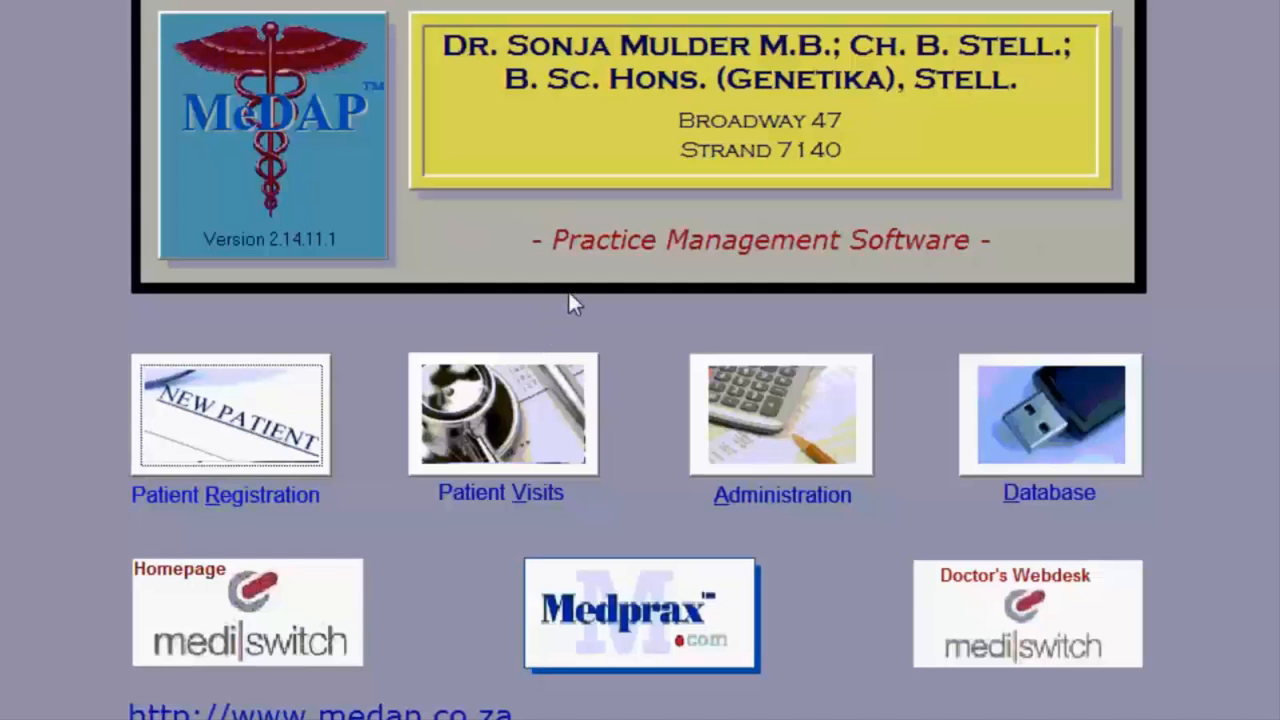
# Import claims into the EDI batch with the submission end date set to 10 February 2015.
pyautogui.click(568, 1)
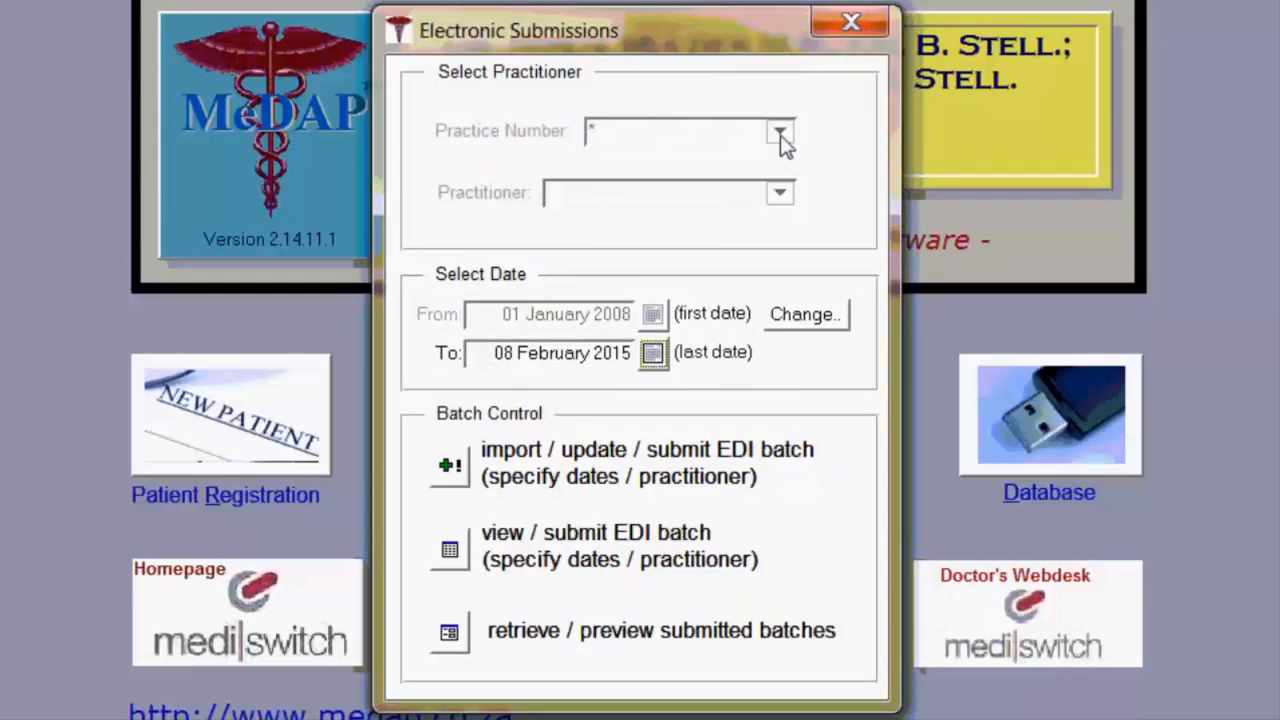
pyautogui.click(653, 361)
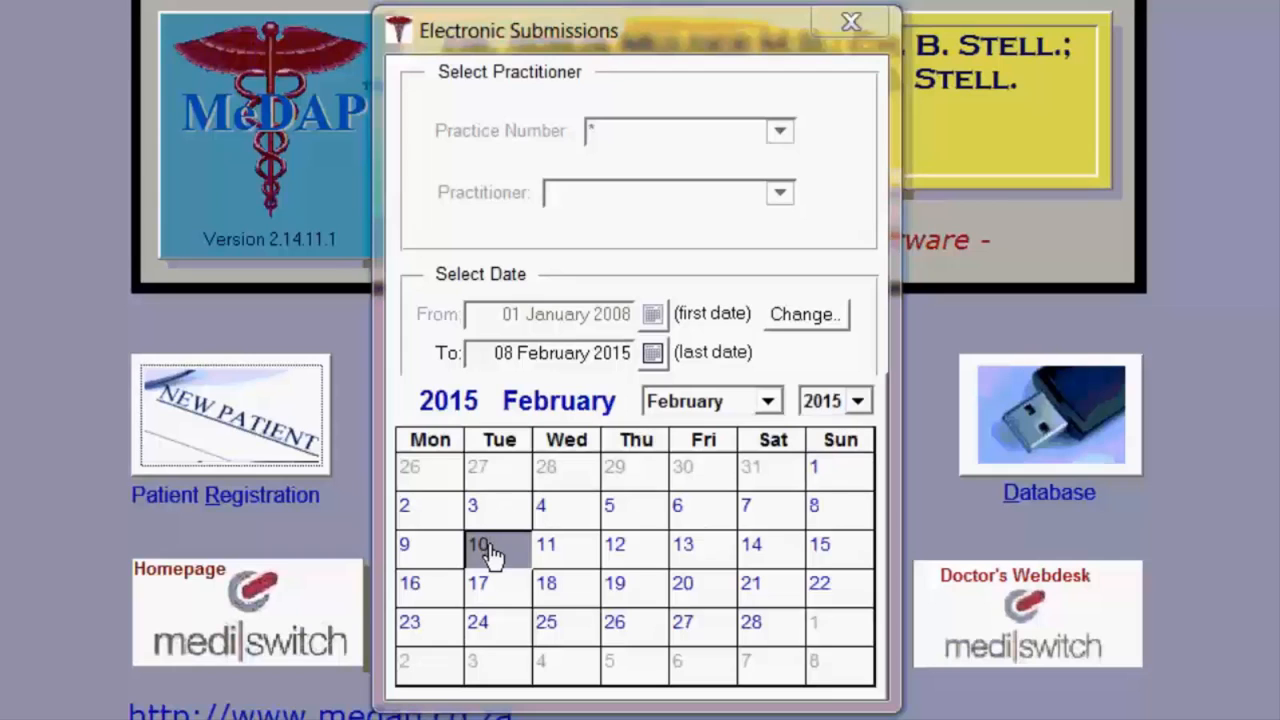
pyautogui.click(490, 553)
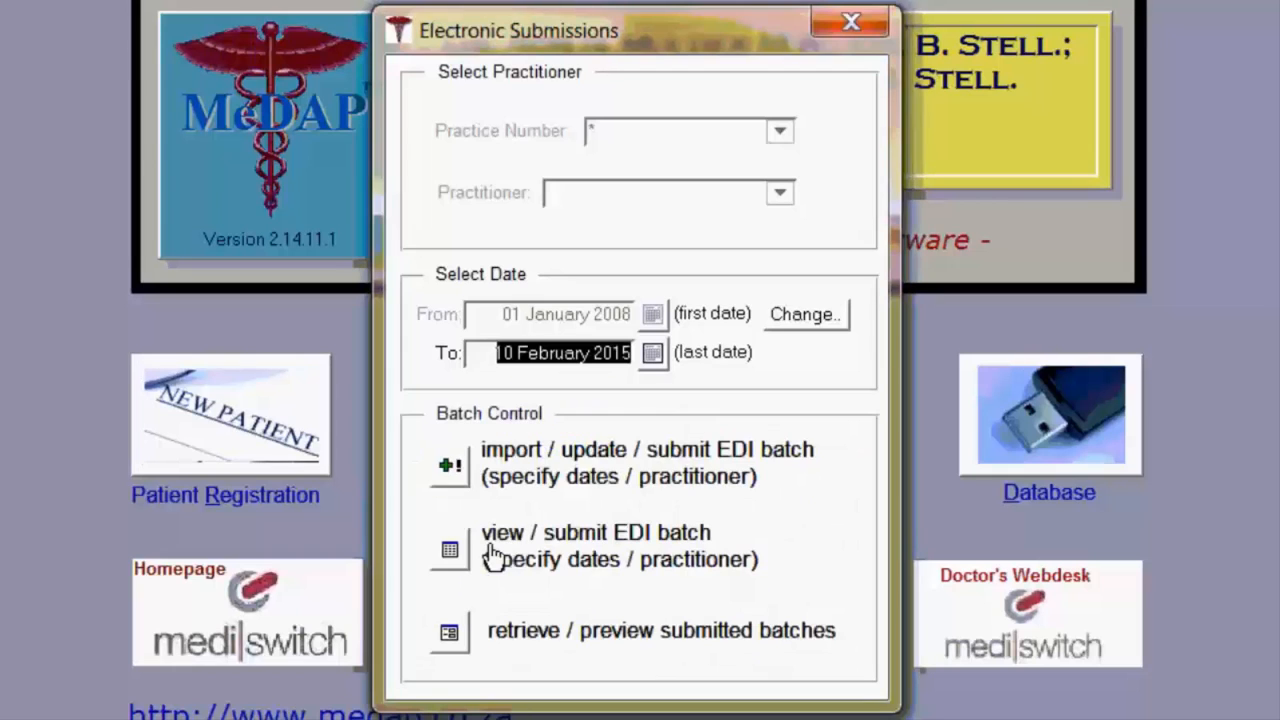
pyautogui.click(450, 472)
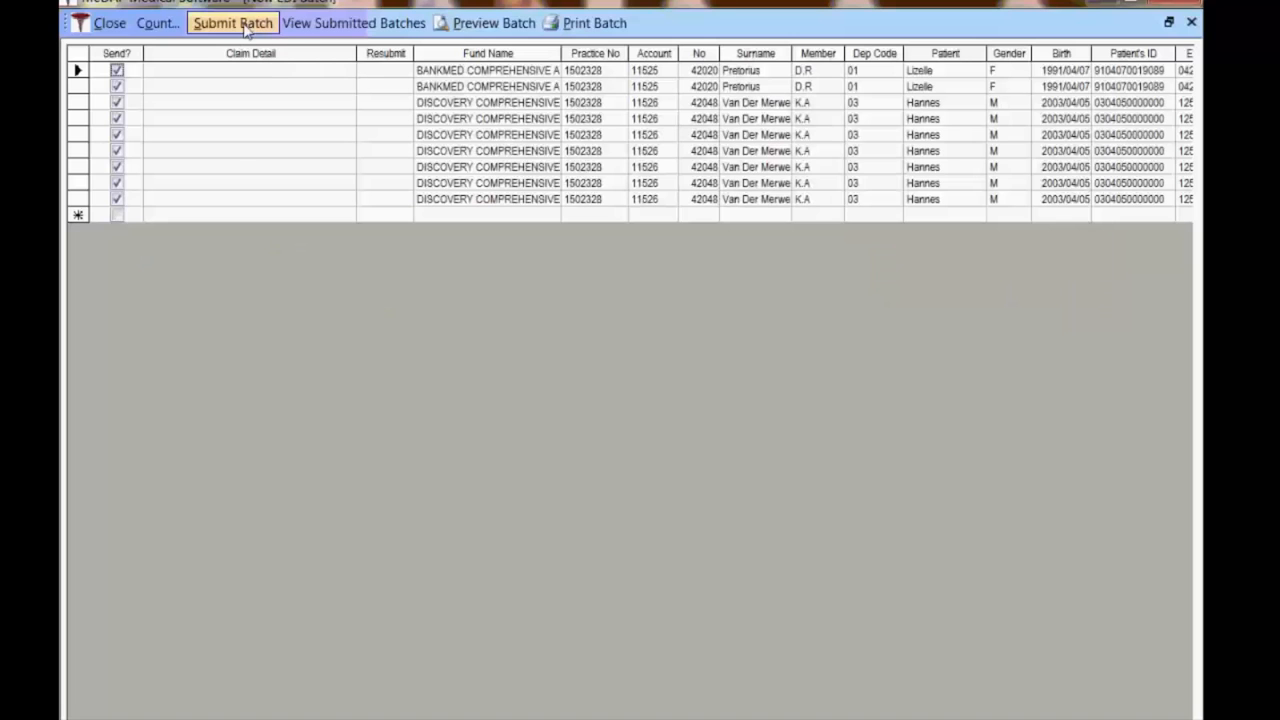
# Check the nine-claim batch and choose a submission service (MediSwitch/HealthBridge) for it.
pyautogui.click(245, 30)
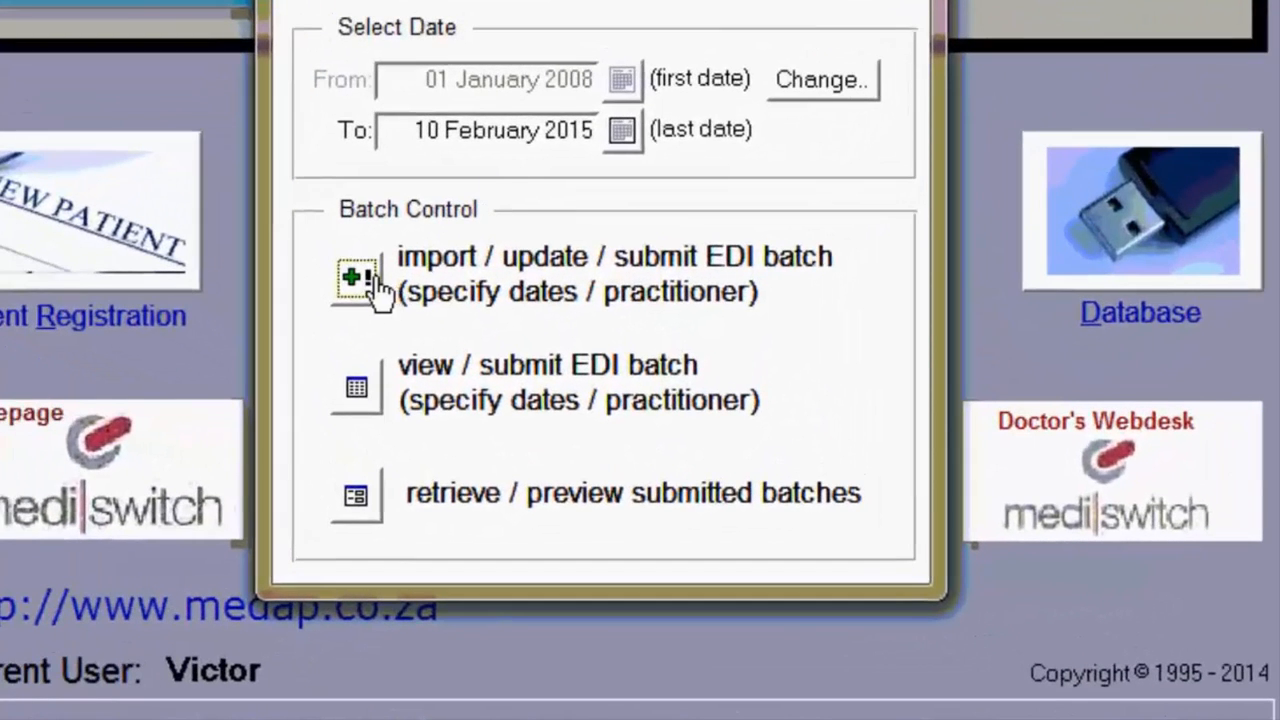
pyautogui.click(362, 390)
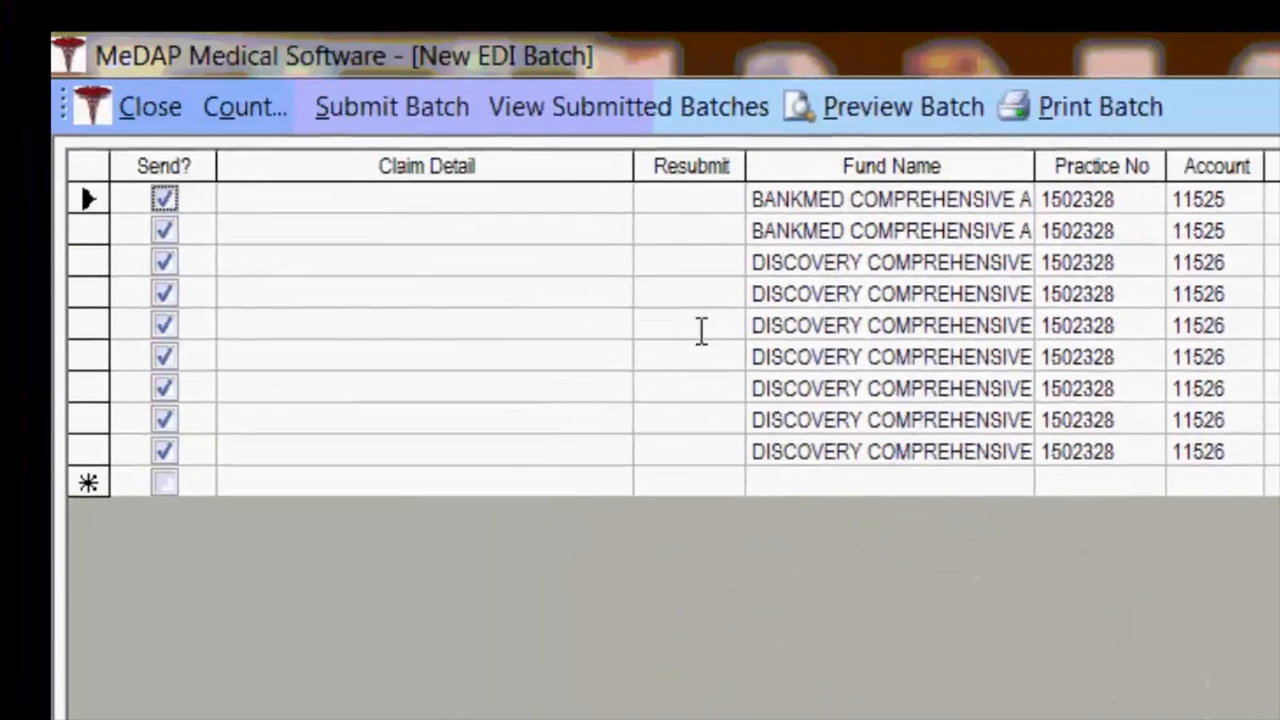
pyautogui.click(392, 107)
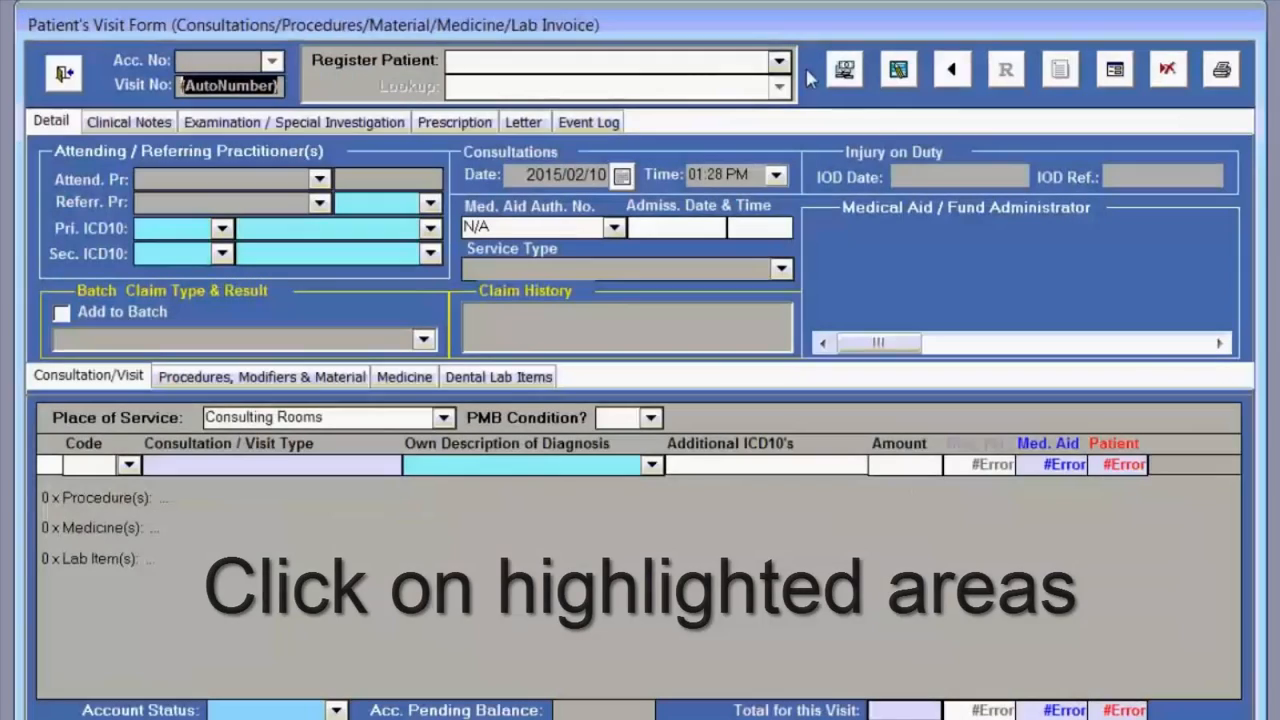